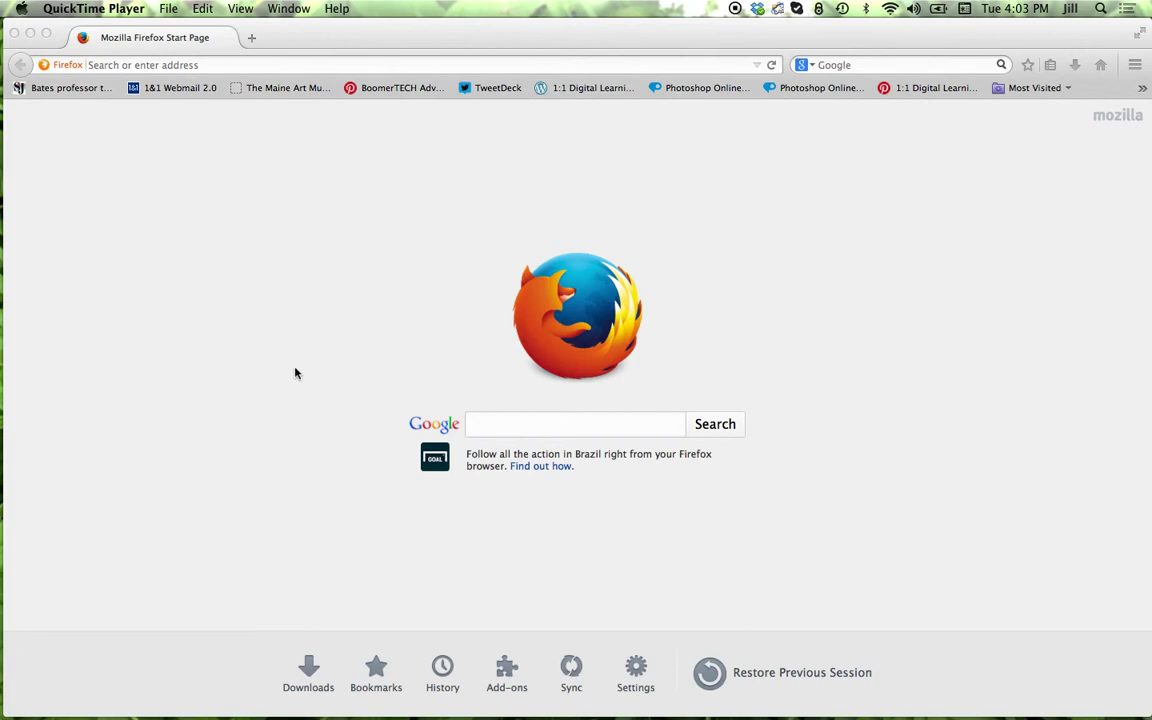
Search the web for "Photoshop Online Tools" and open the Photoshop.com tools page from the results.
click(488, 425)
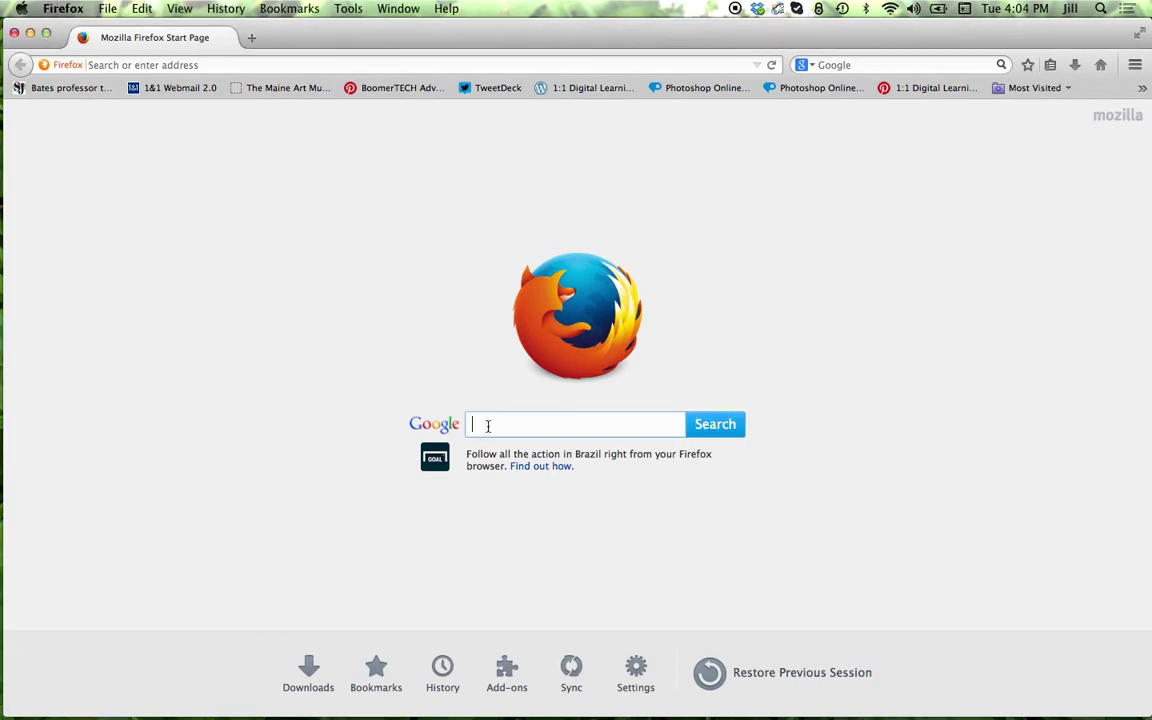
text(Photo)
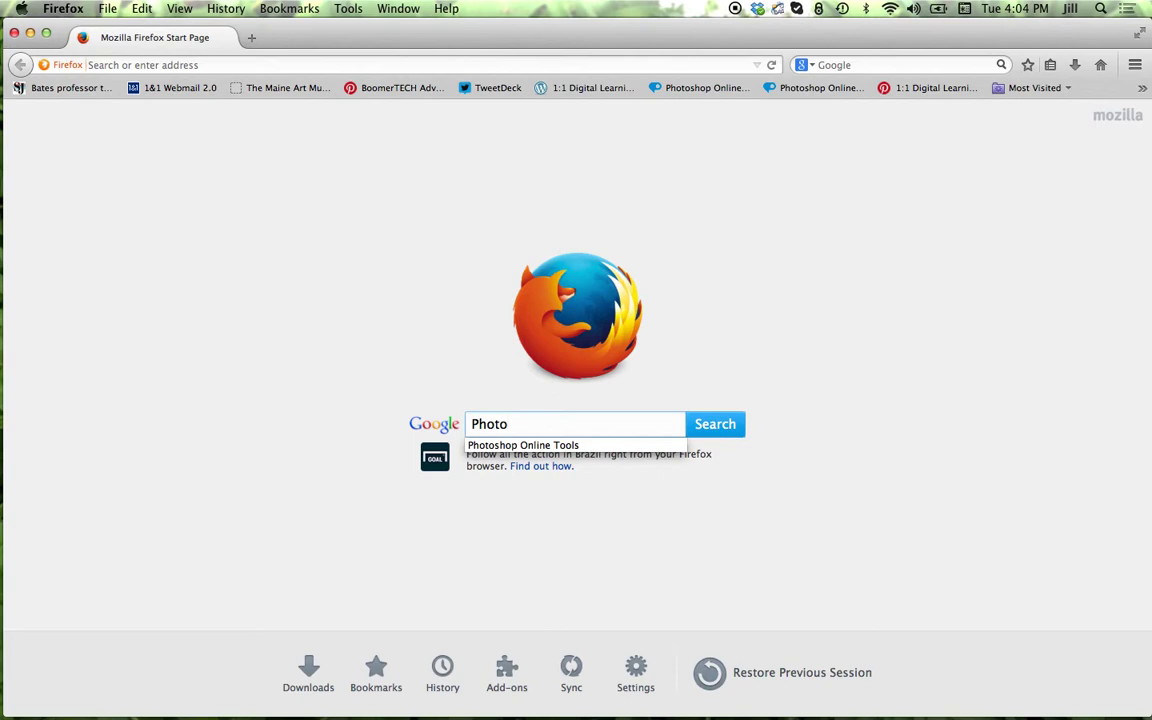
click(495, 445)
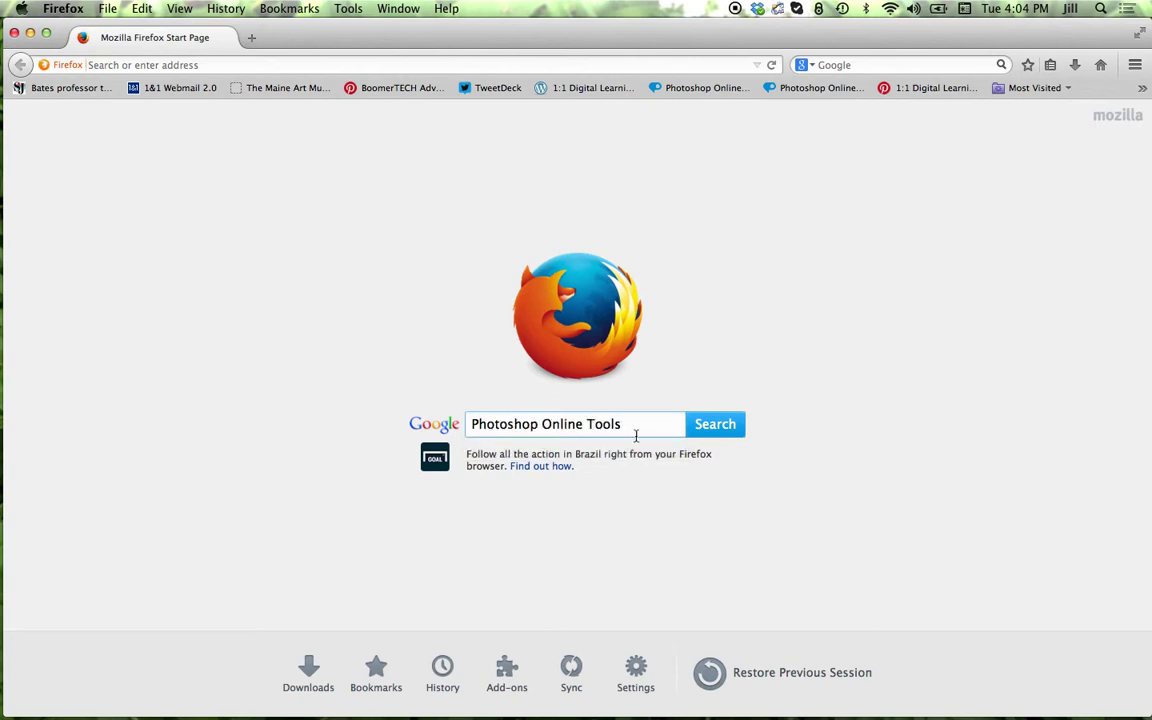
click(726, 430)
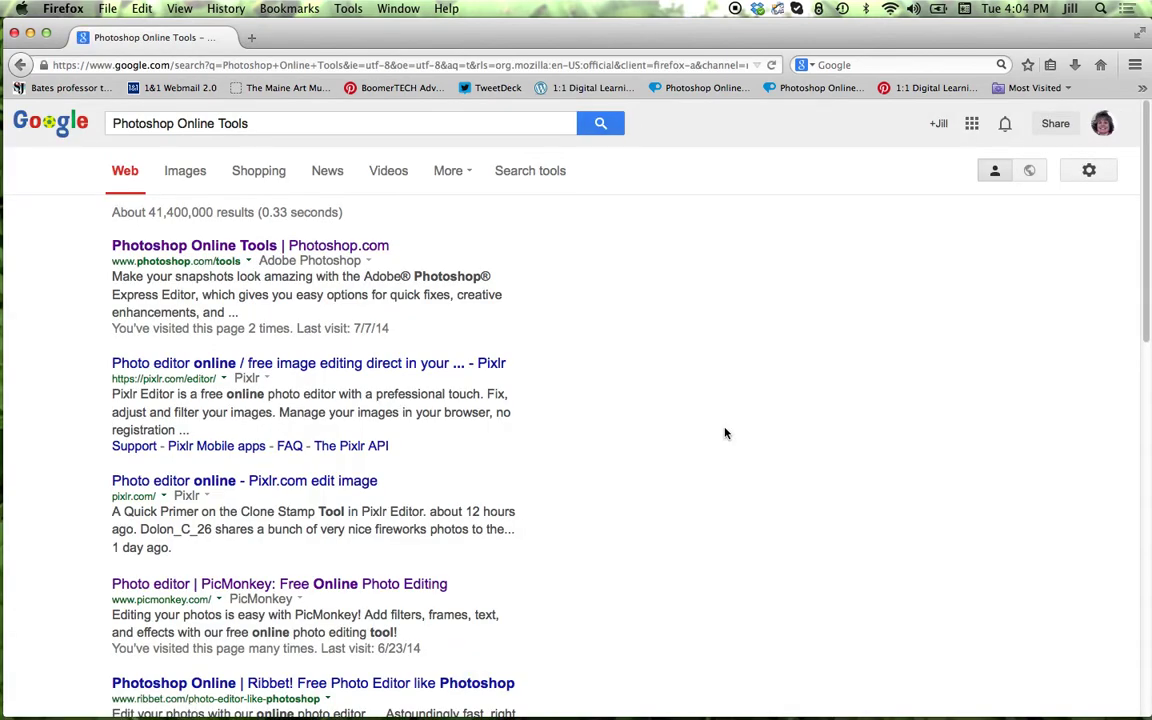
click(249, 246)
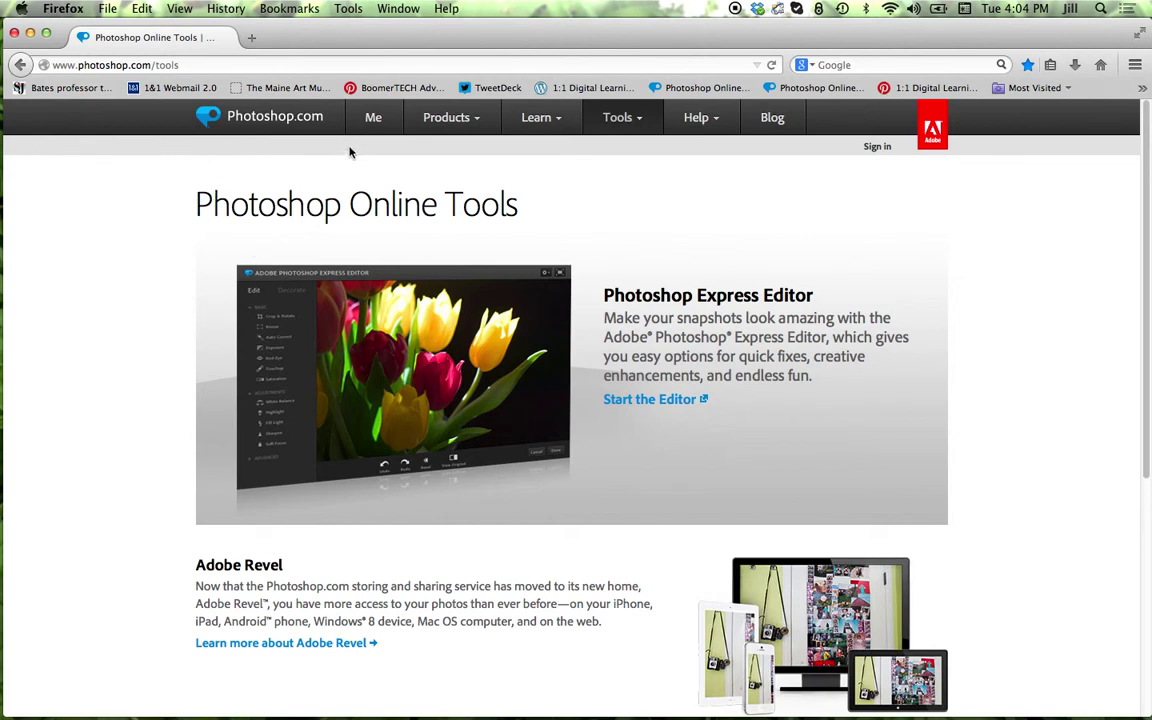
Start the Photoshop Express Editor and proceed to choosing a photo from the computer for upload.
mouse_move(410, 125)
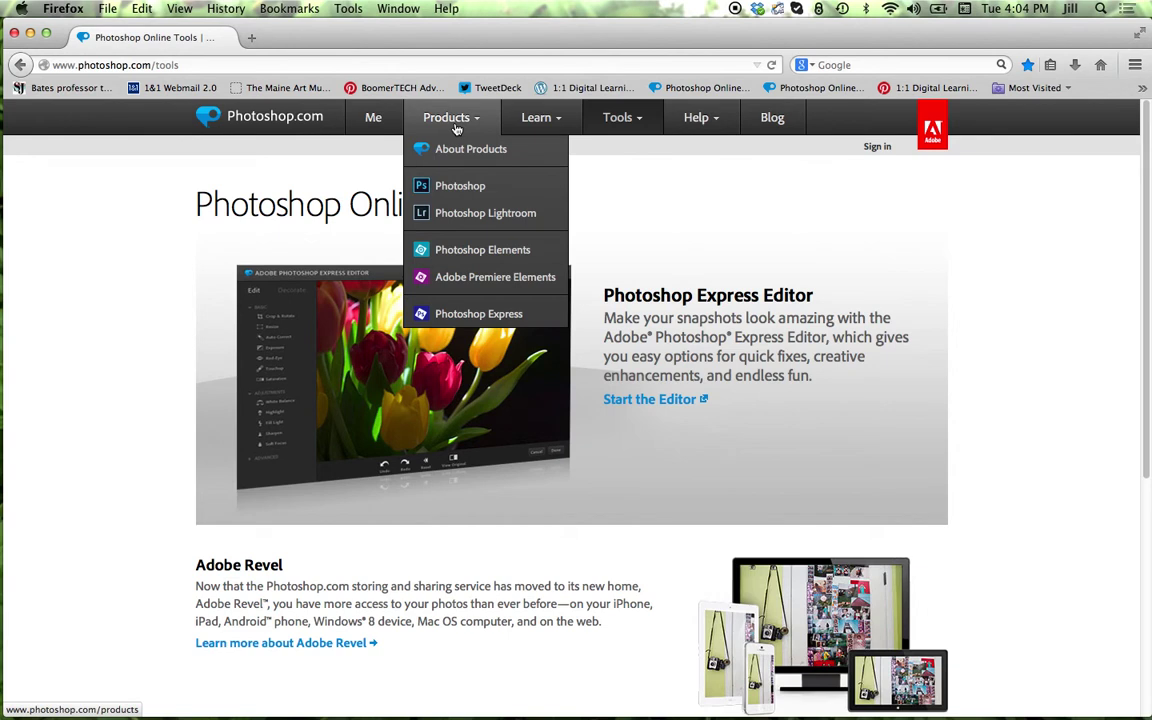
mouse_move(545, 121)
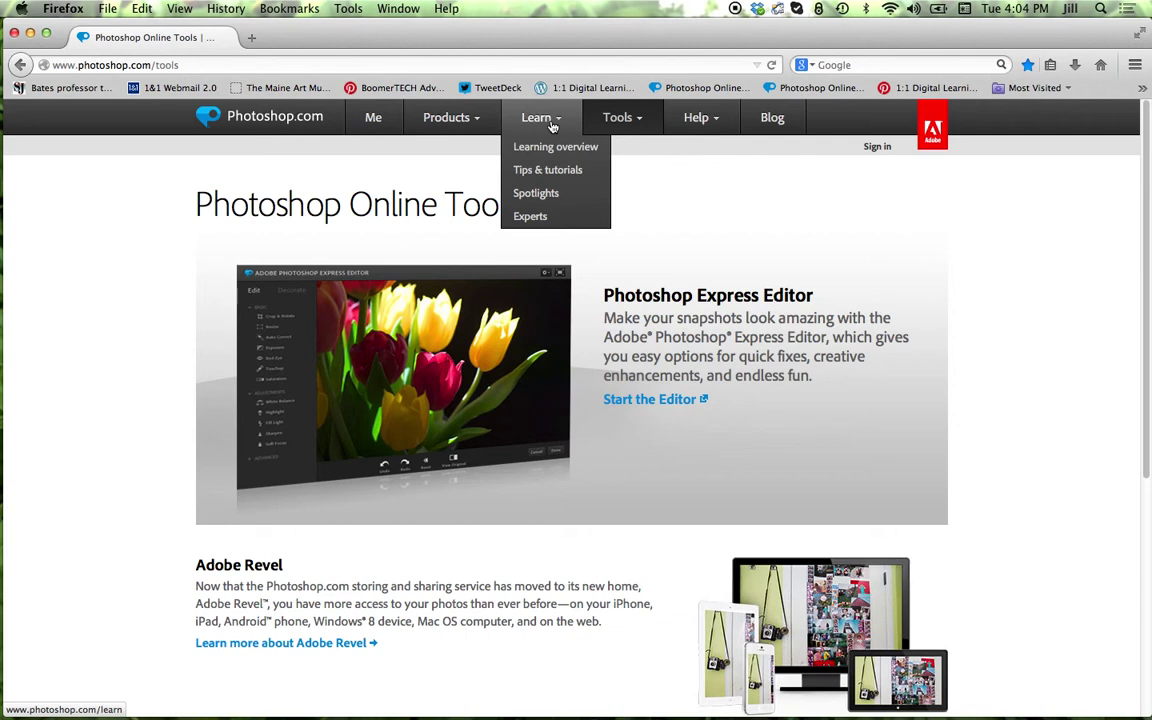
mouse_move(626, 133)
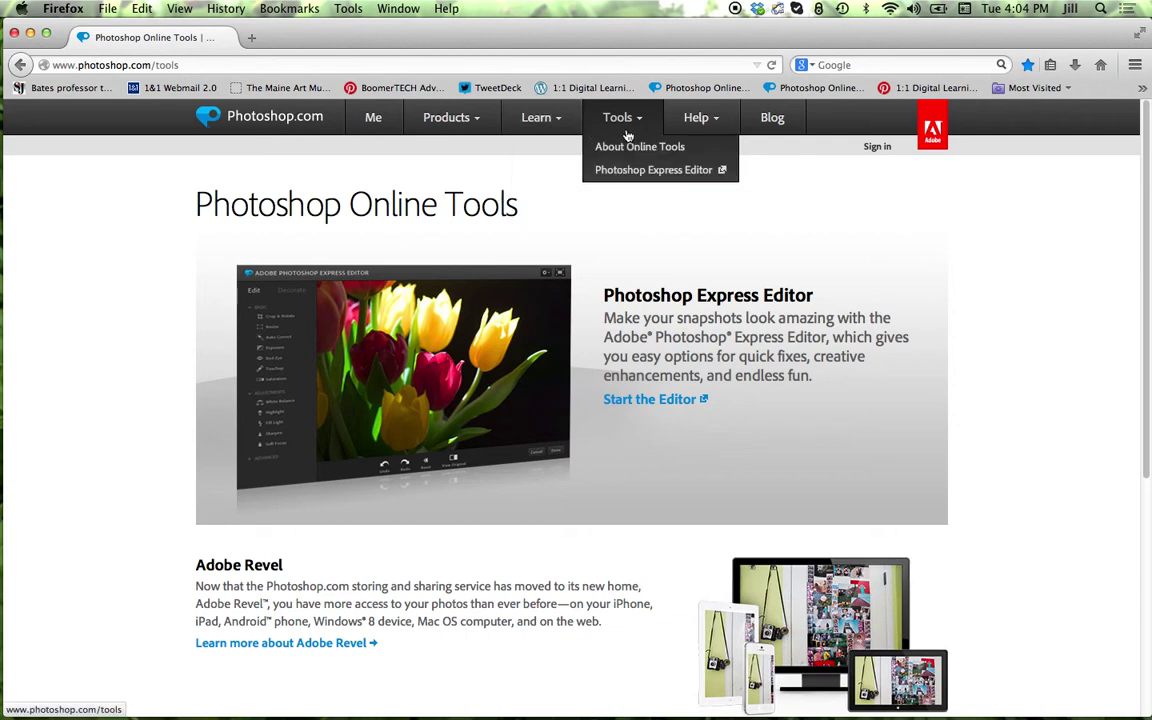
mouse_move(715, 133)
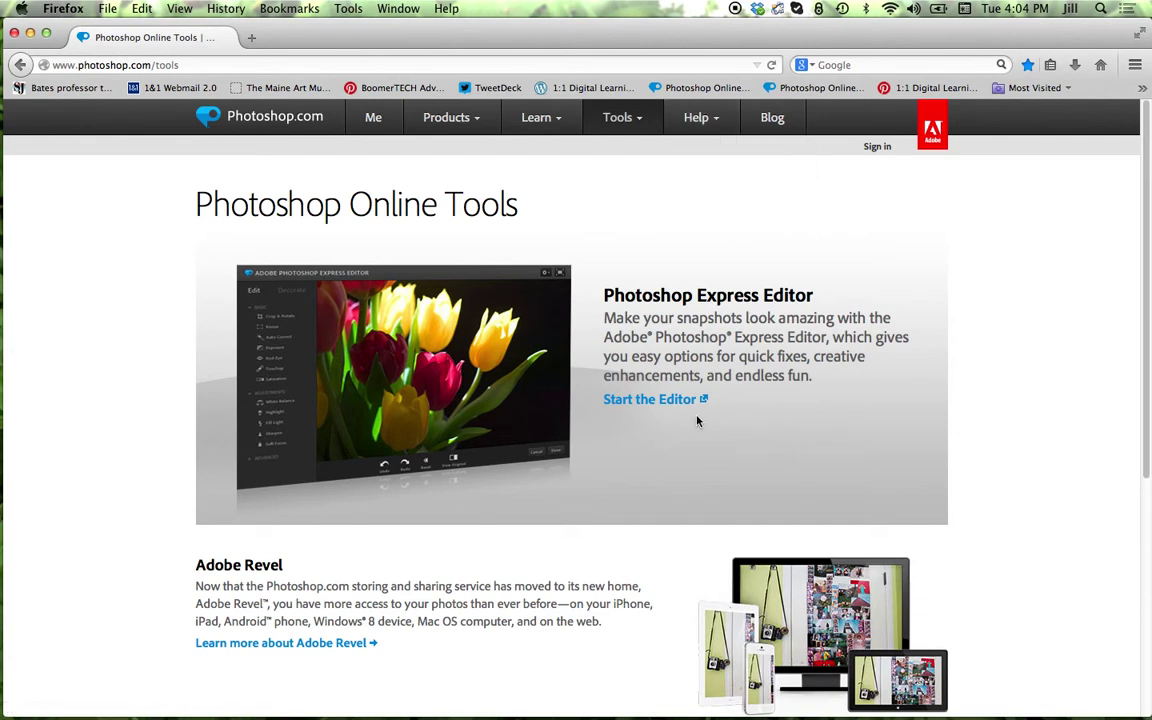
click(655, 405)
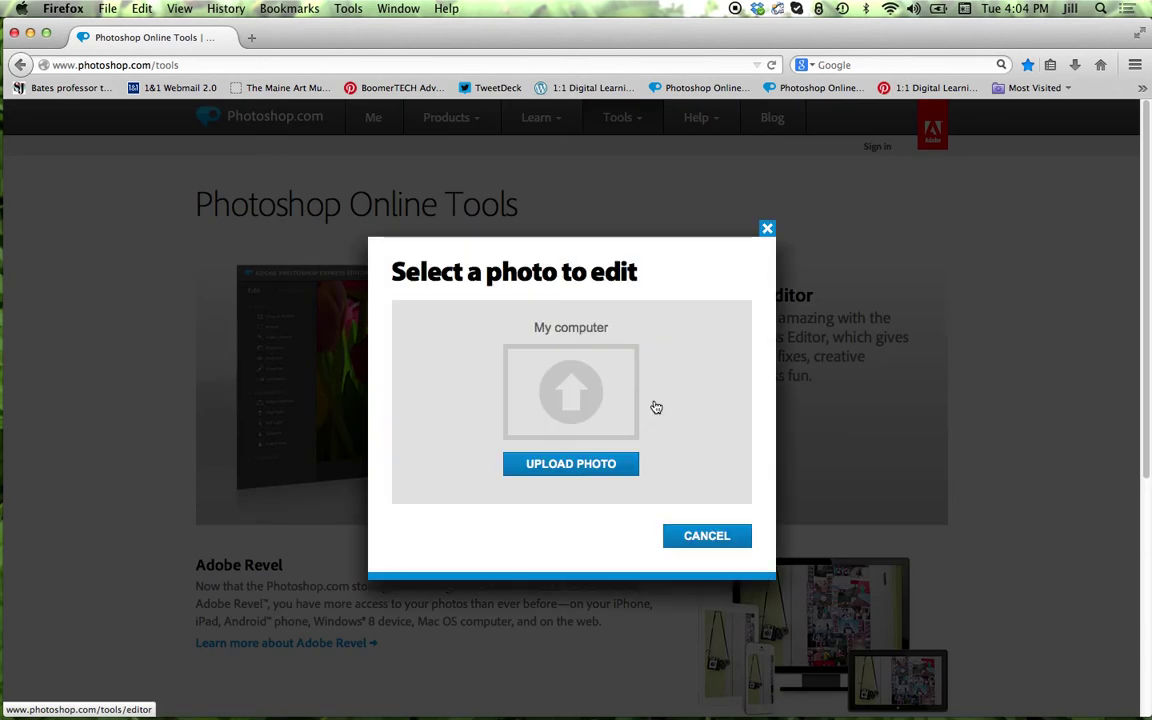
click(580, 468)
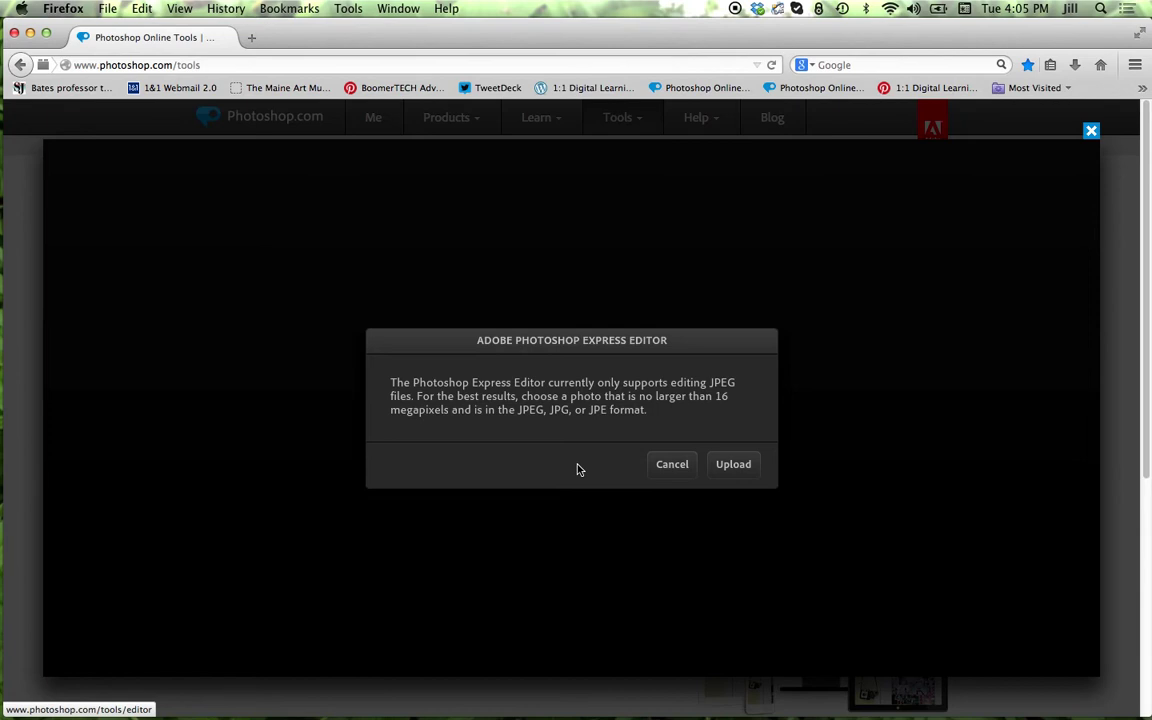
click(733, 464)
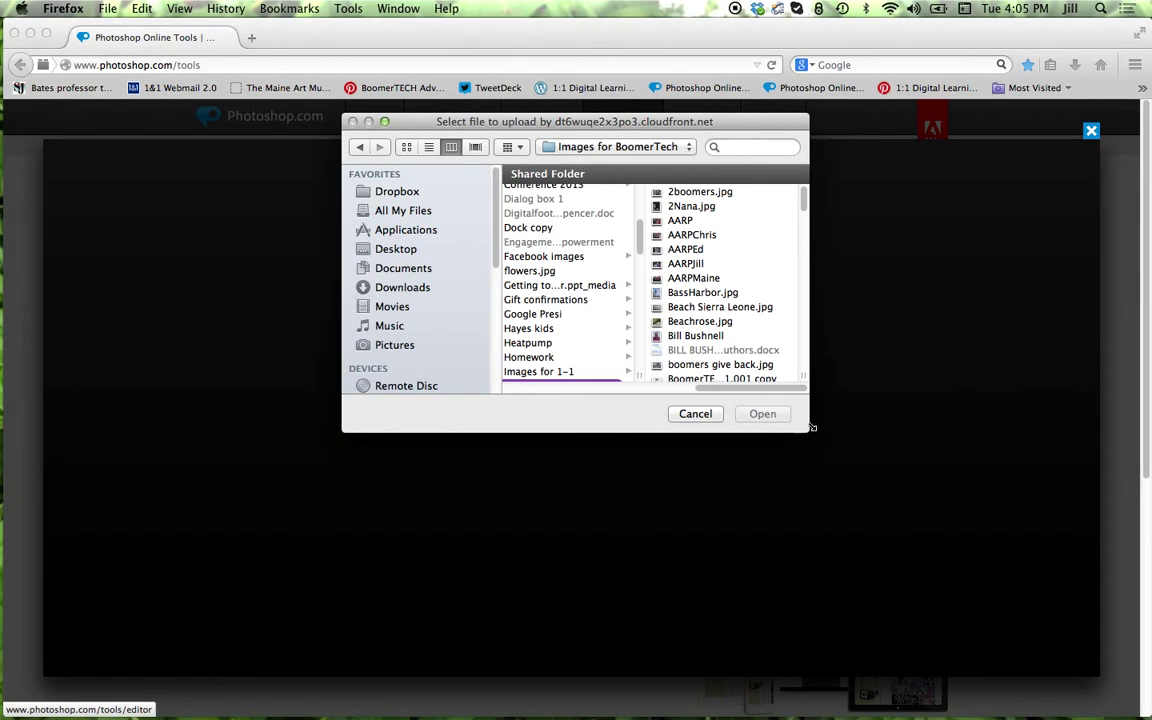
Enlarge and reposition the file selection dialog, and open brownie sundae.jpg from the Images for BoomerTech folder.
drag(974, 584, 996, 607)
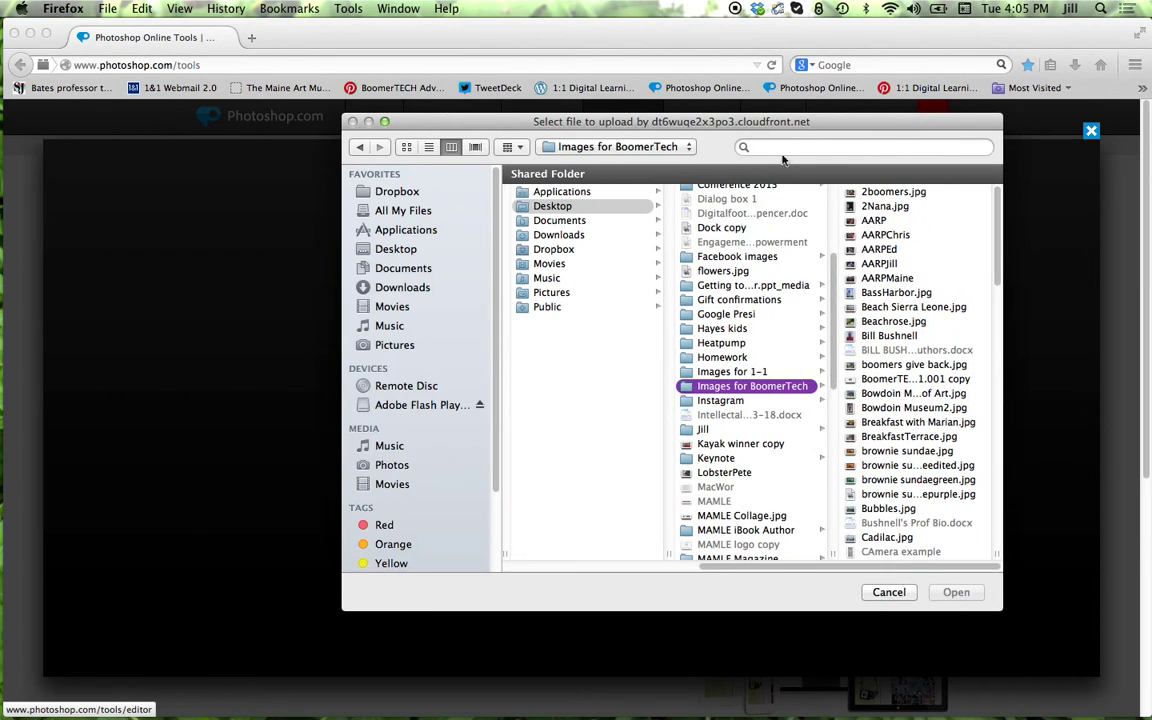
drag(855, 122, 696, 100)
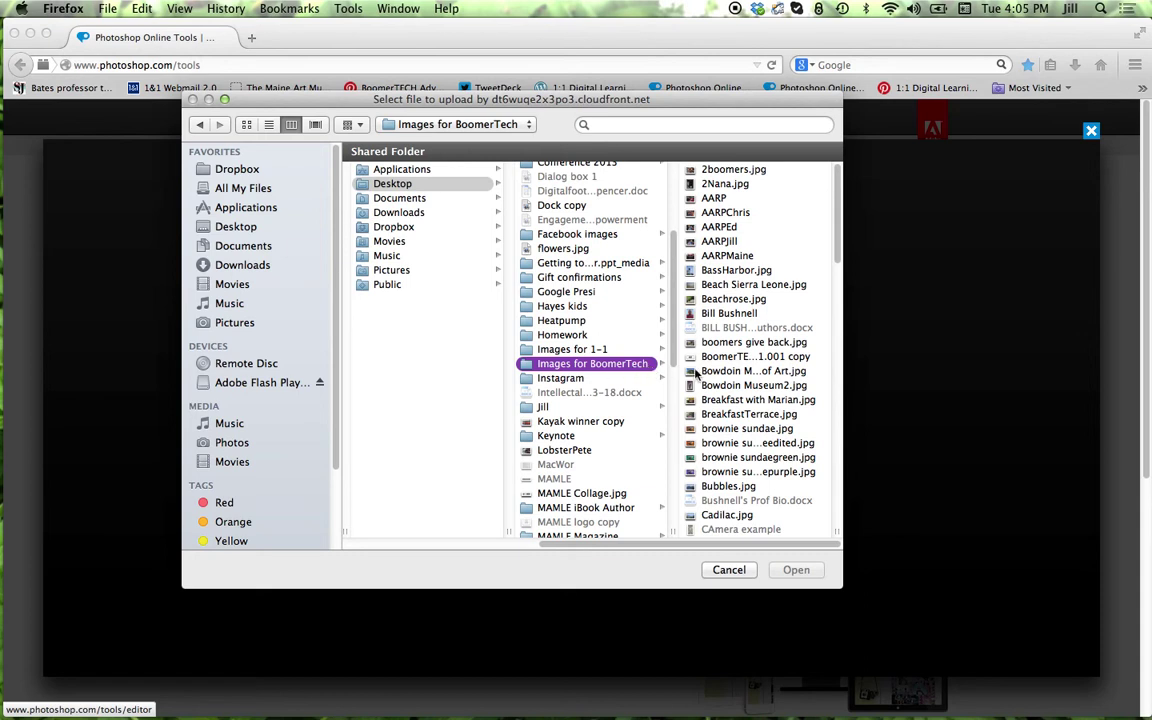
click(742, 430)
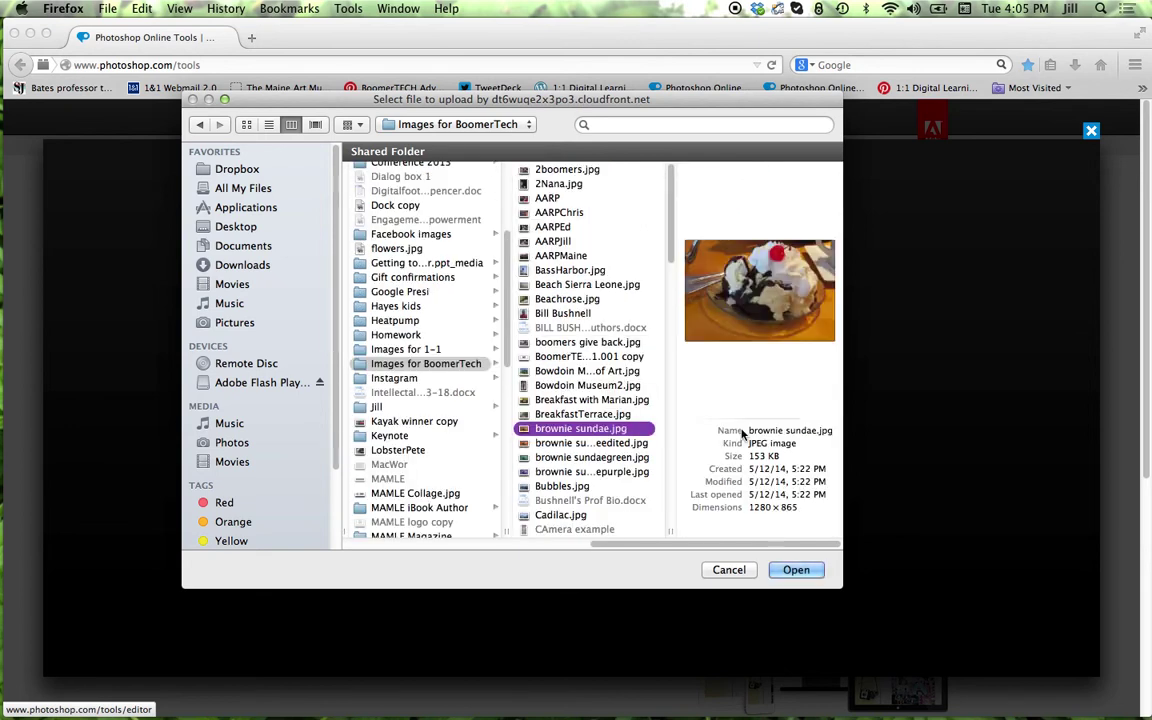
click(805, 569)
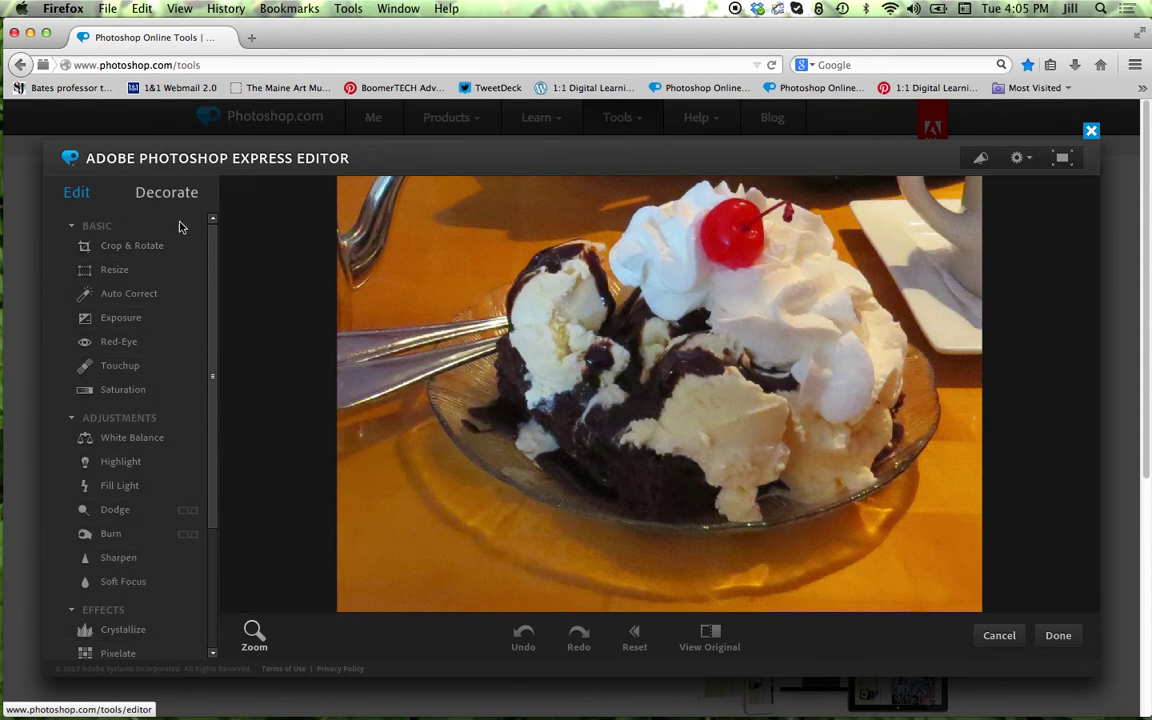
Try the Profile and Mobile resize presets on the sundae photo, and keep the Website size of 800 by 540.
click(165, 271)
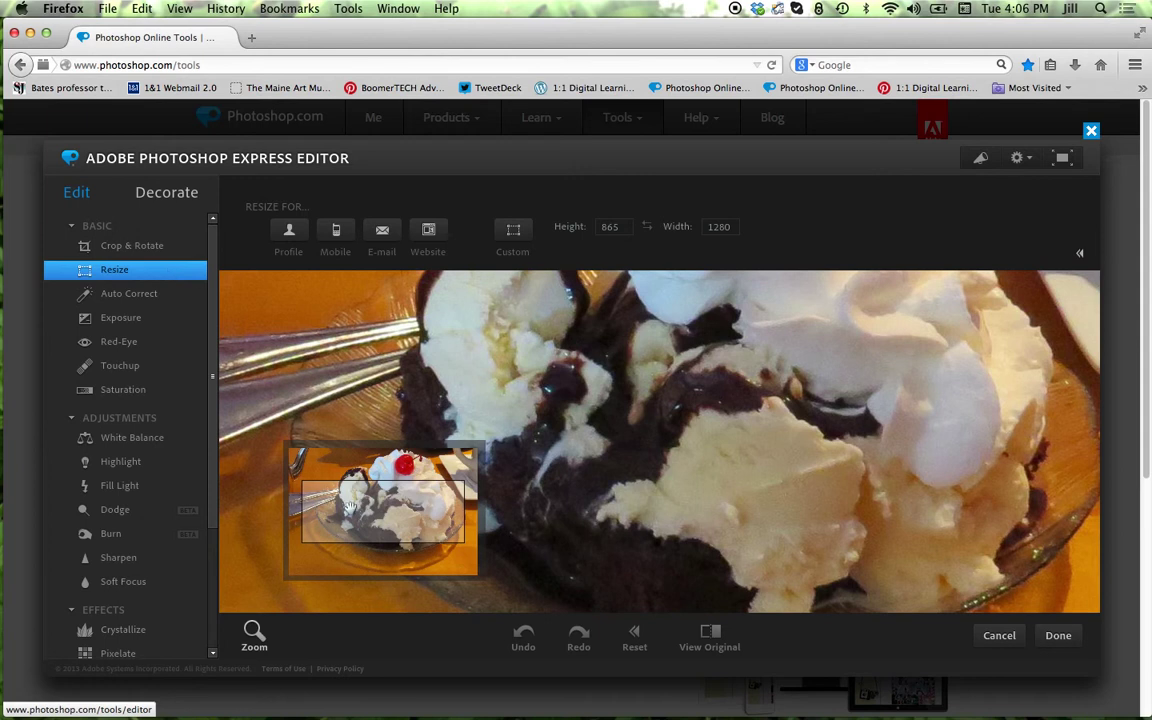
drag(349, 507, 366, 476)
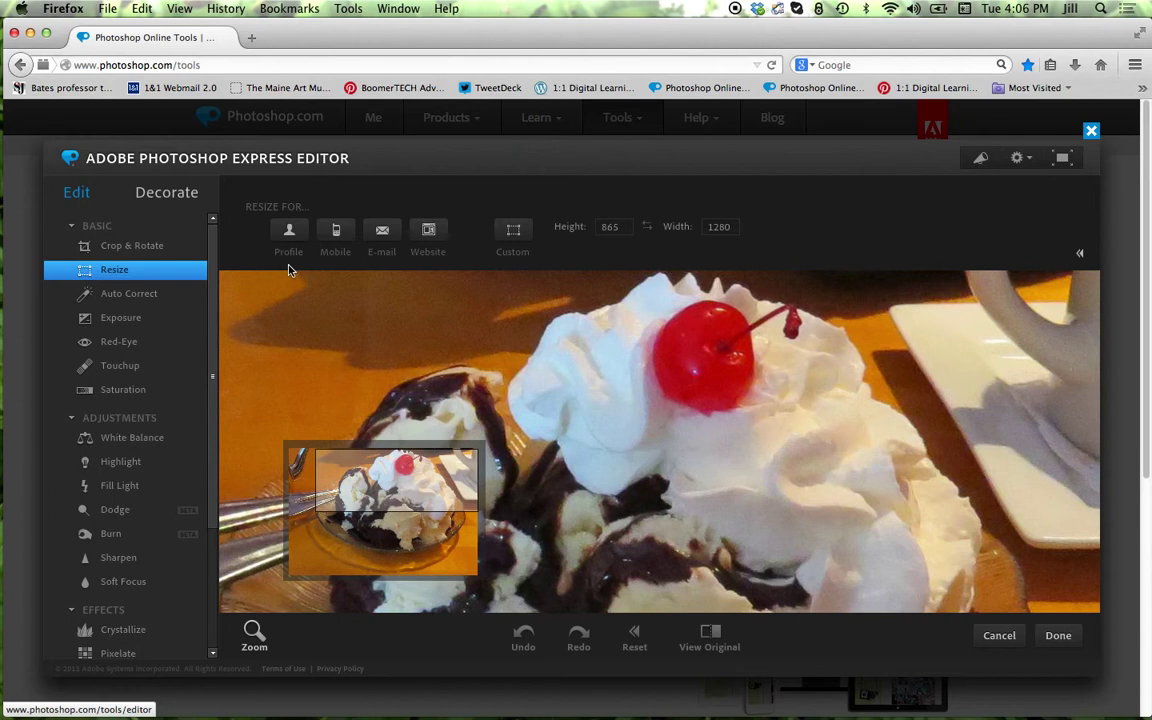
click(290, 233)
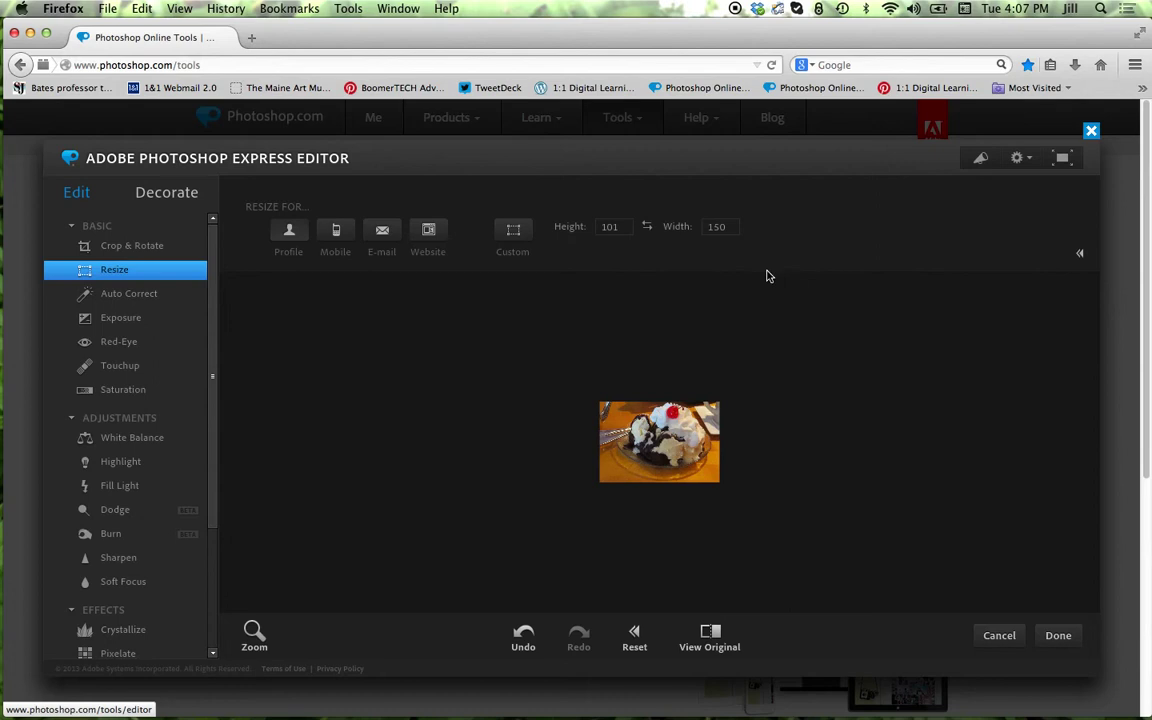
click(337, 232)
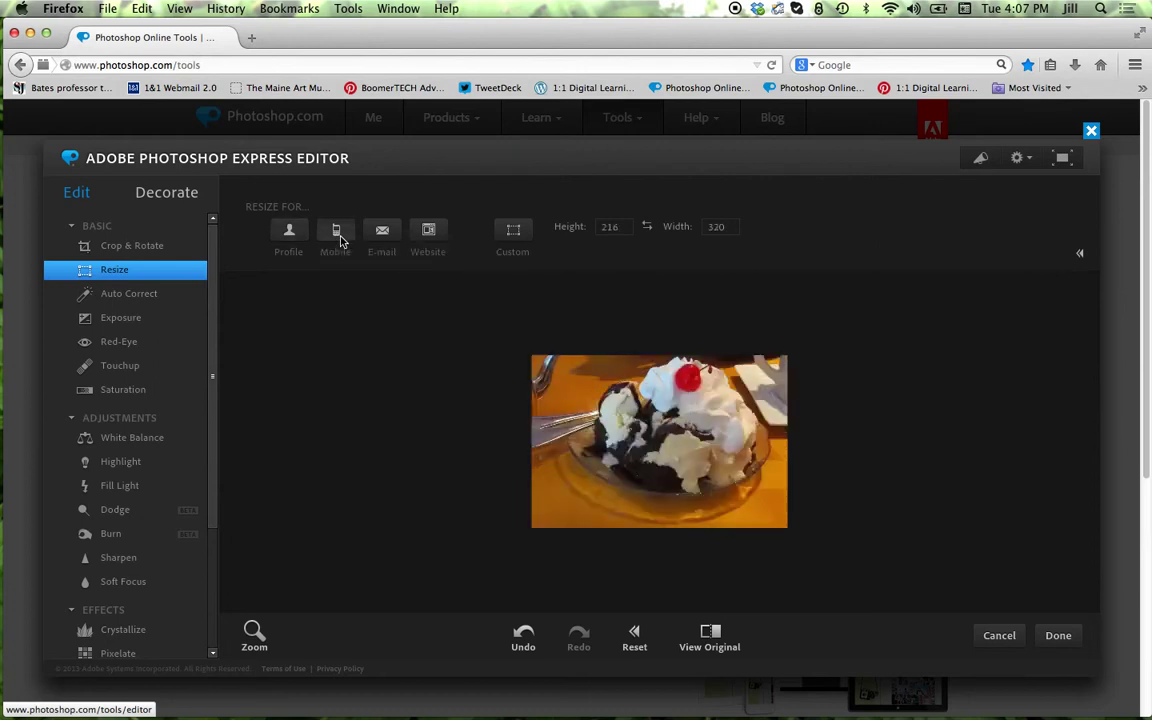
click(430, 238)
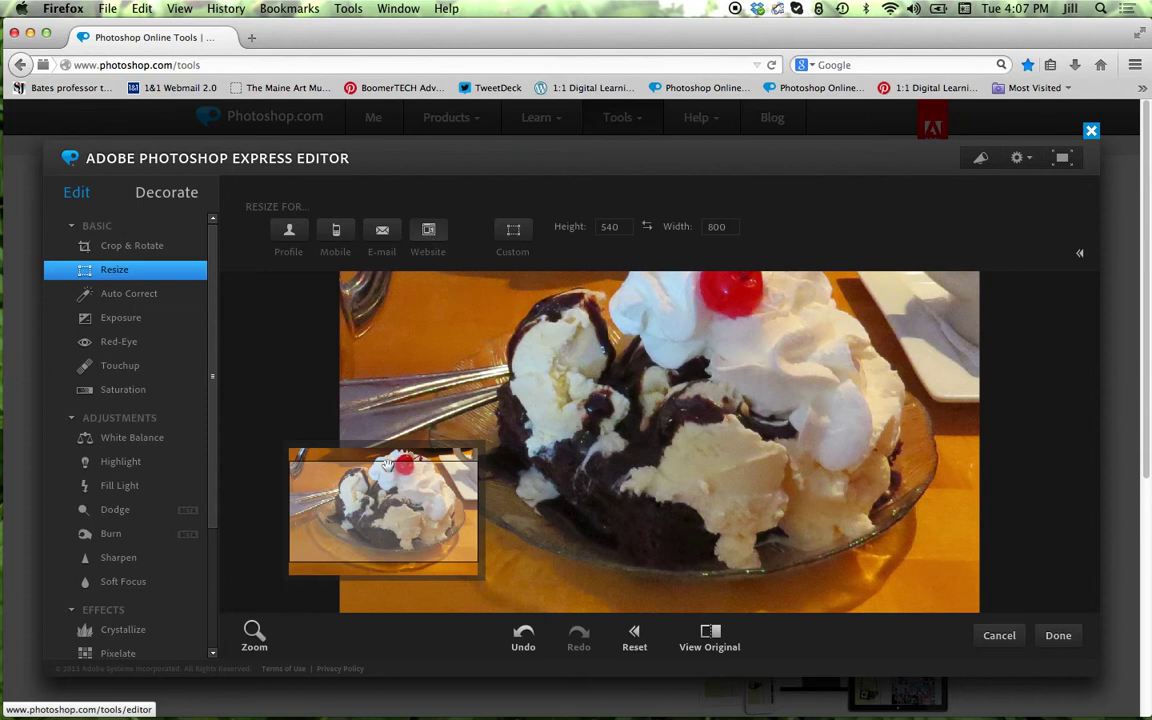
drag(358, 468, 394, 489)
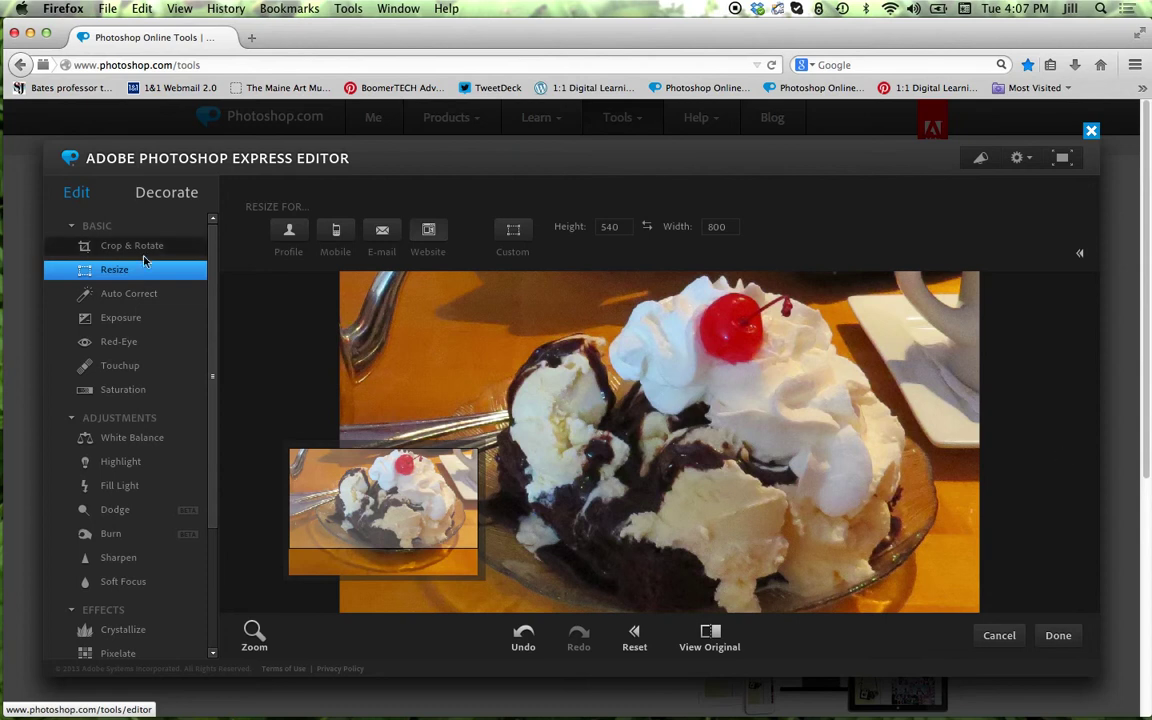
Try the darkest and brightest exposure variations on the photo and restore the original exposure.
click(135, 319)
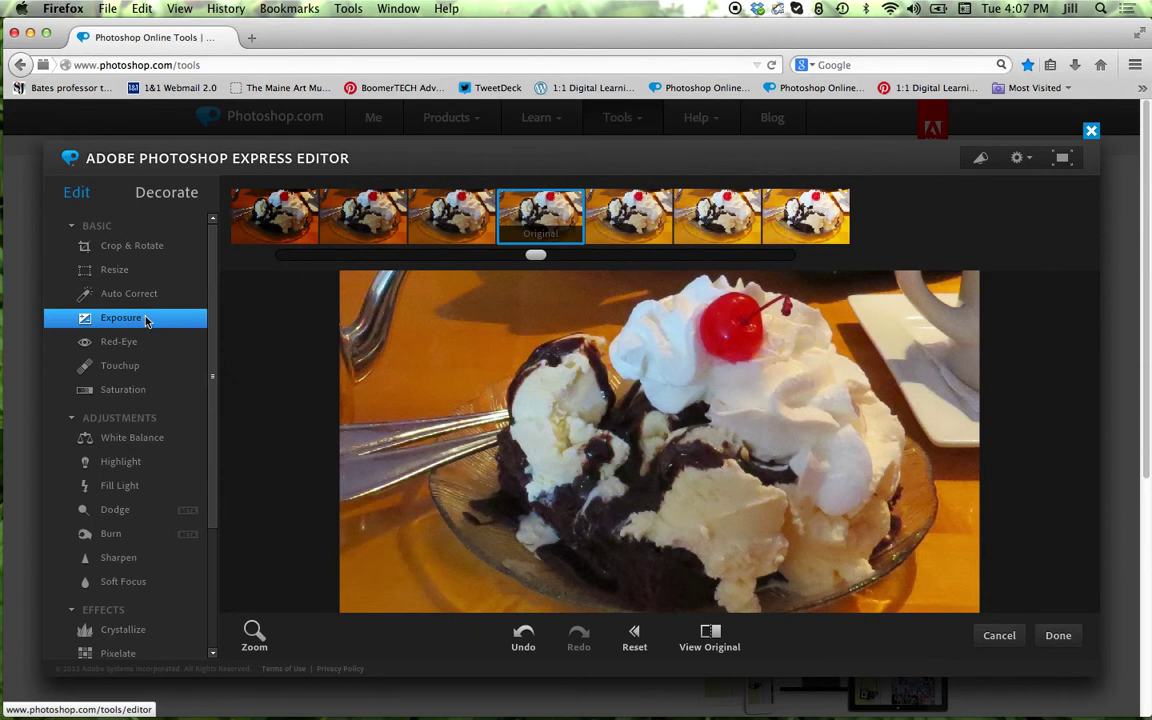
click(236, 230)
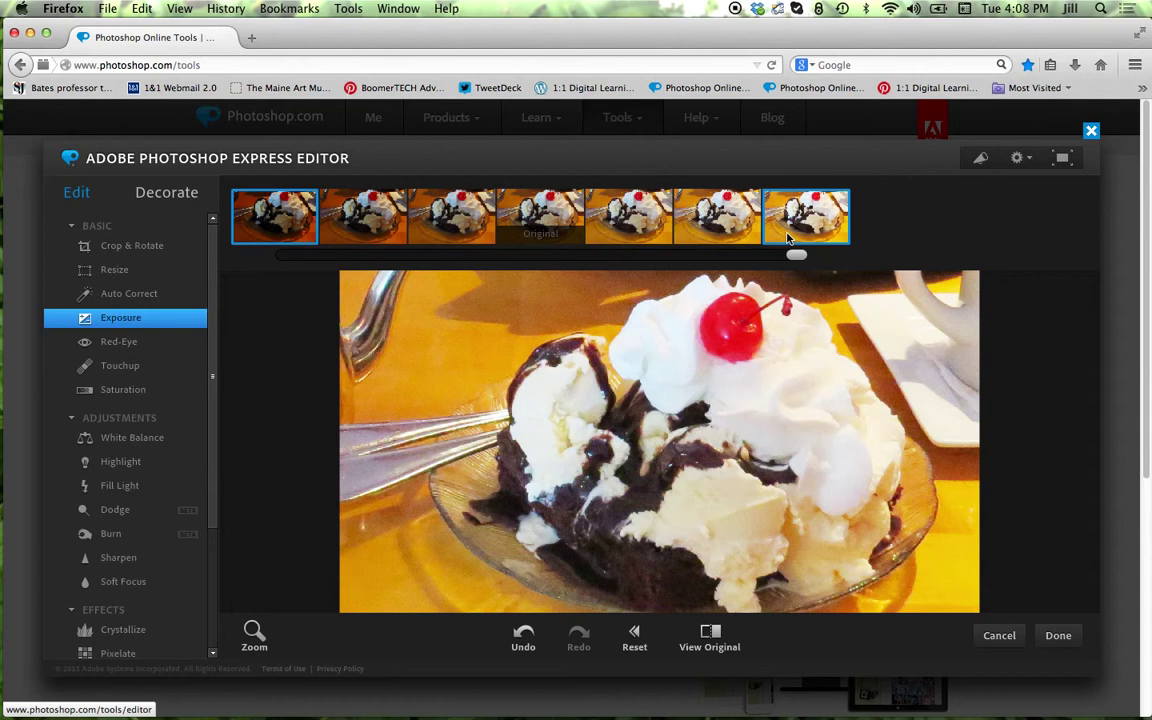
click(536, 219)
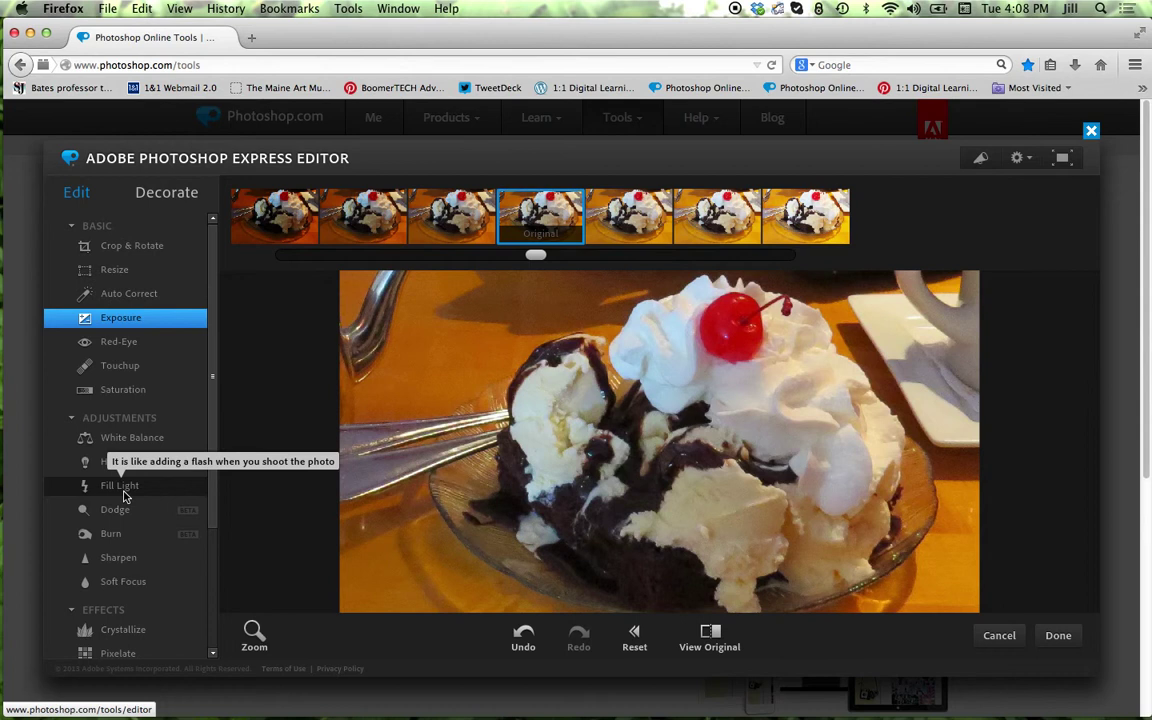
Look at the Pixelate effect, and try the finest Crystallize setting on the photo before resetting it to the original.
scroll(211, 530, down, 1)
scroll(211, 530, down, 4)
scroll(207, 597, down, 1)
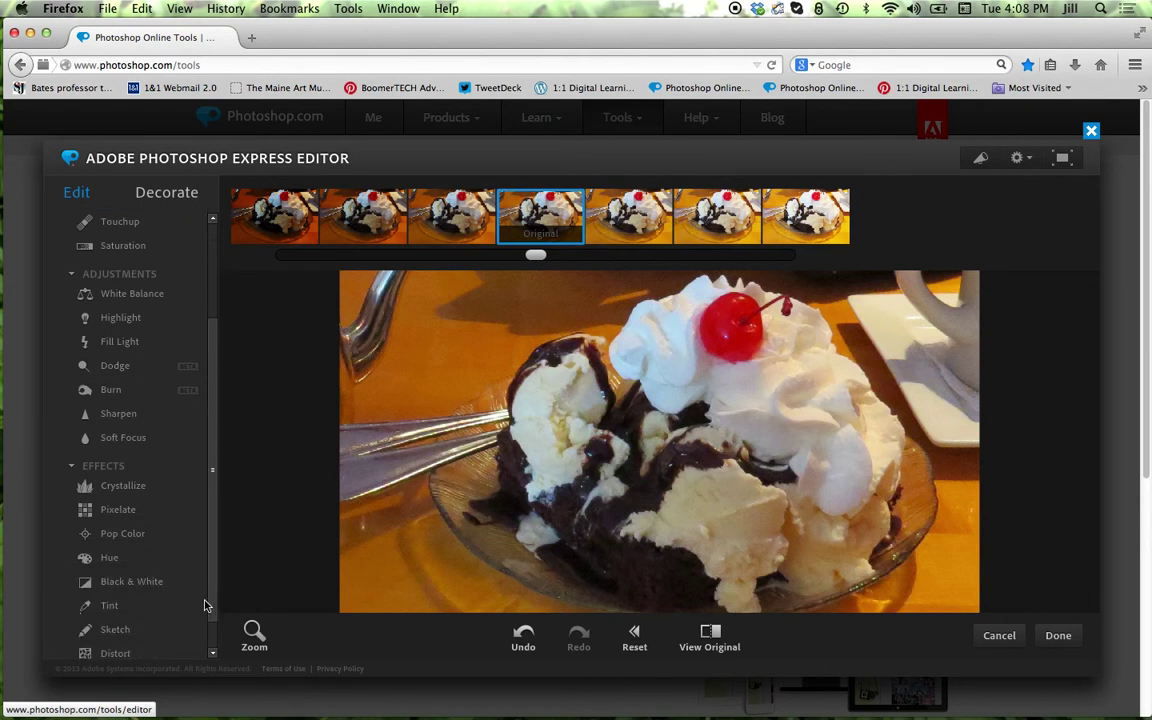
click(128, 513)
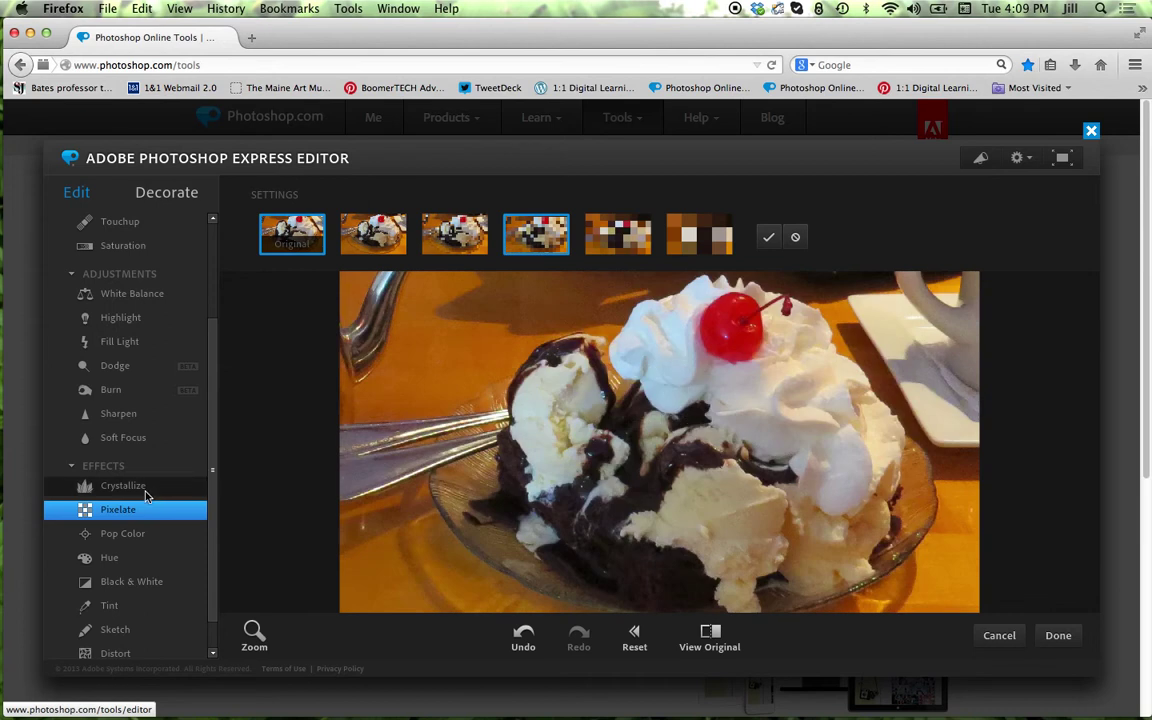
click(146, 487)
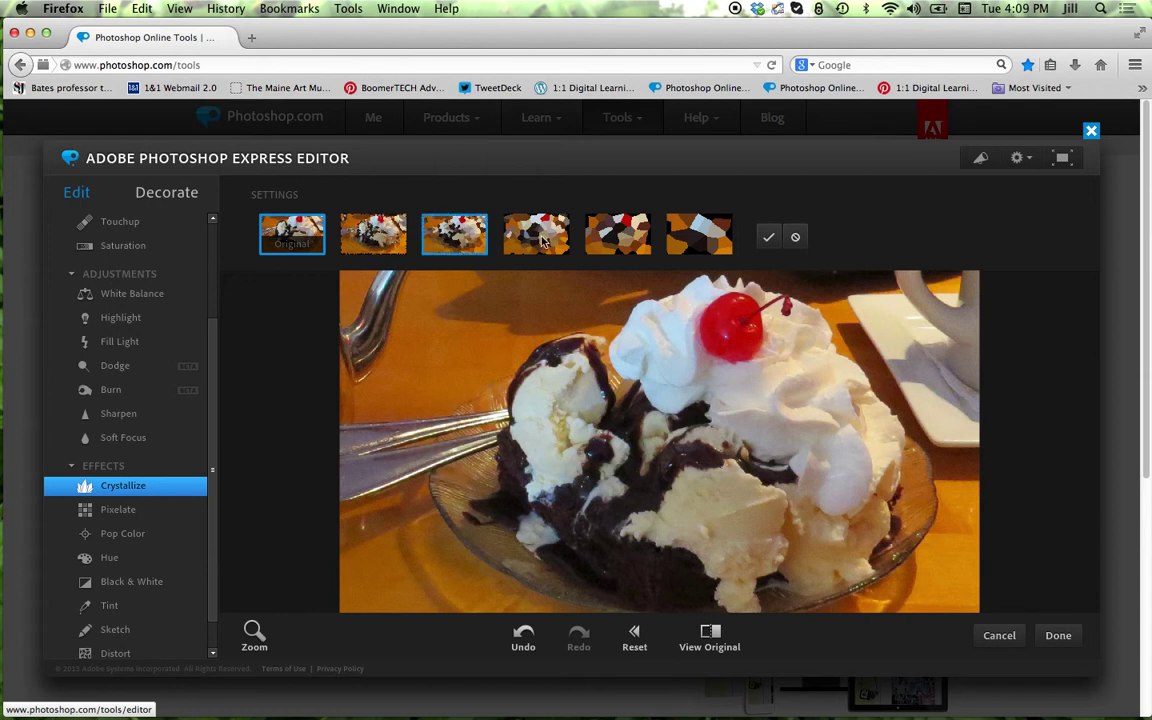
click(388, 228)
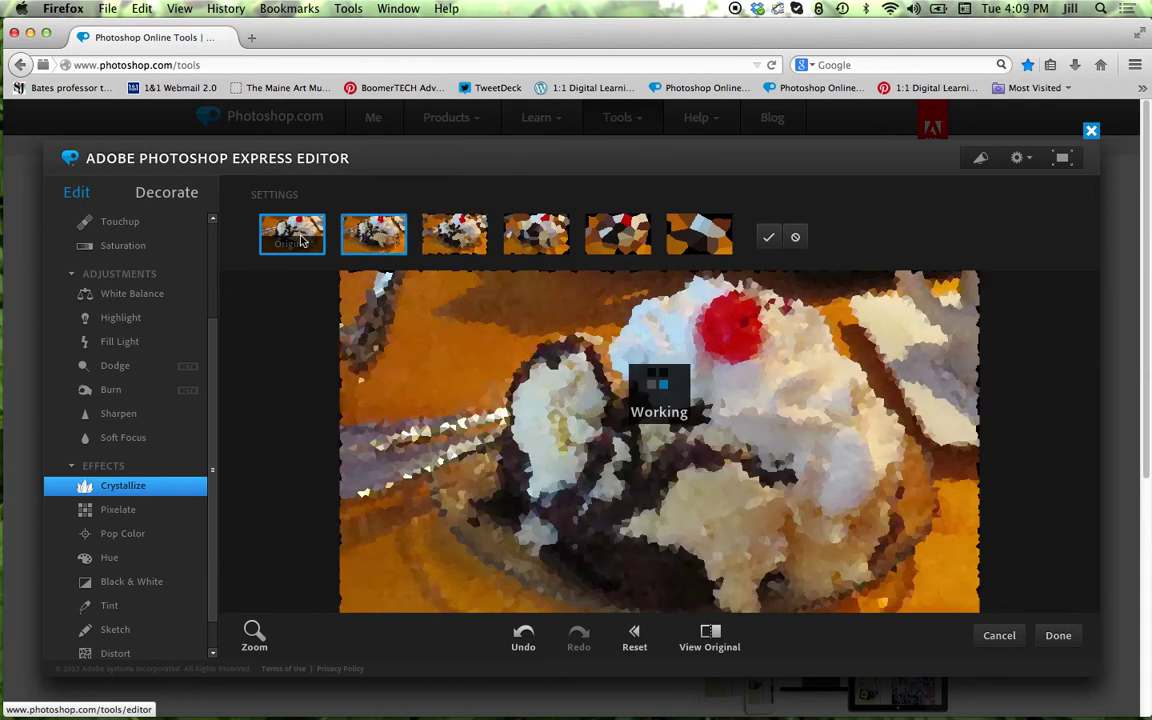
click(301, 241)
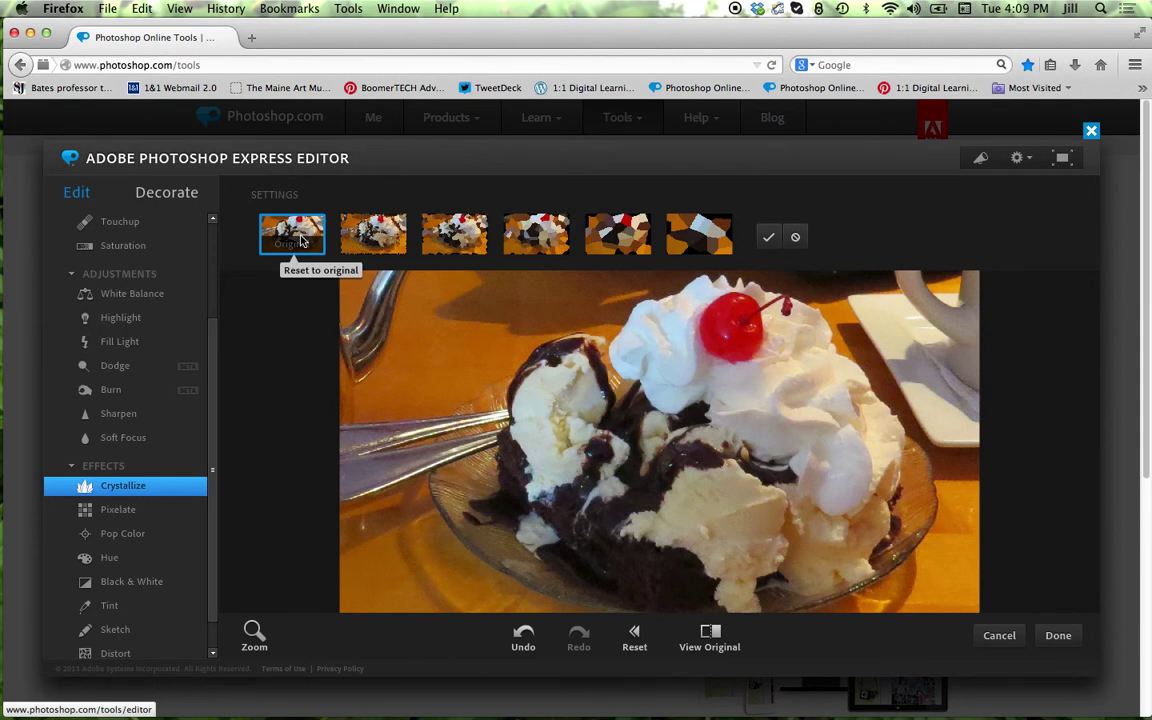
Crystallize the photo, trying the middle coarseness and keeping the second-coarsest setting.
click(535, 238)
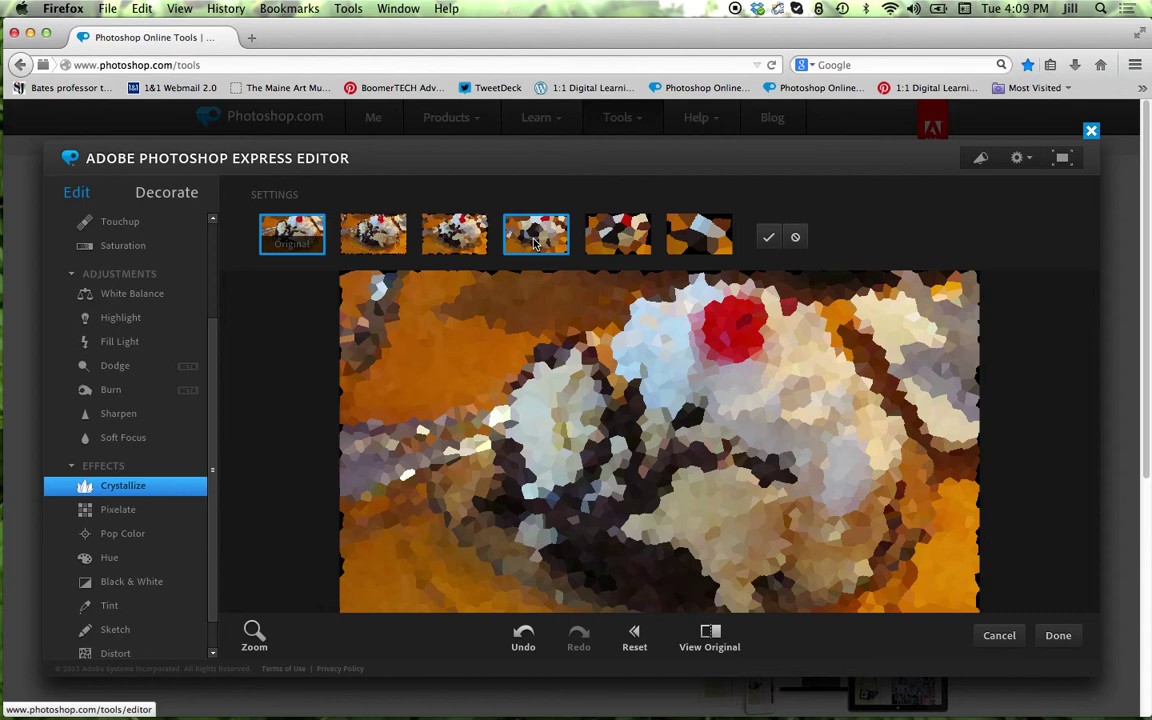
click(535, 242)
click(612, 240)
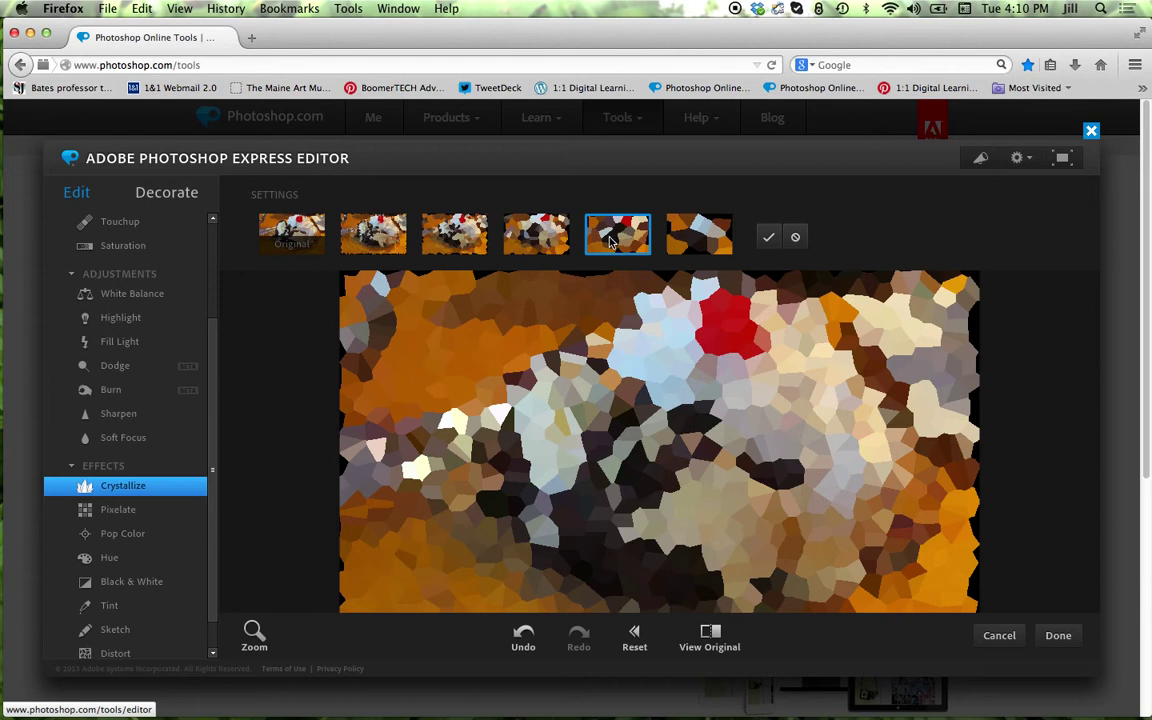
click(605, 245)
Shift the hue of the crystallized photo to the bright green variation, two steps from the original.
click(185, 560)
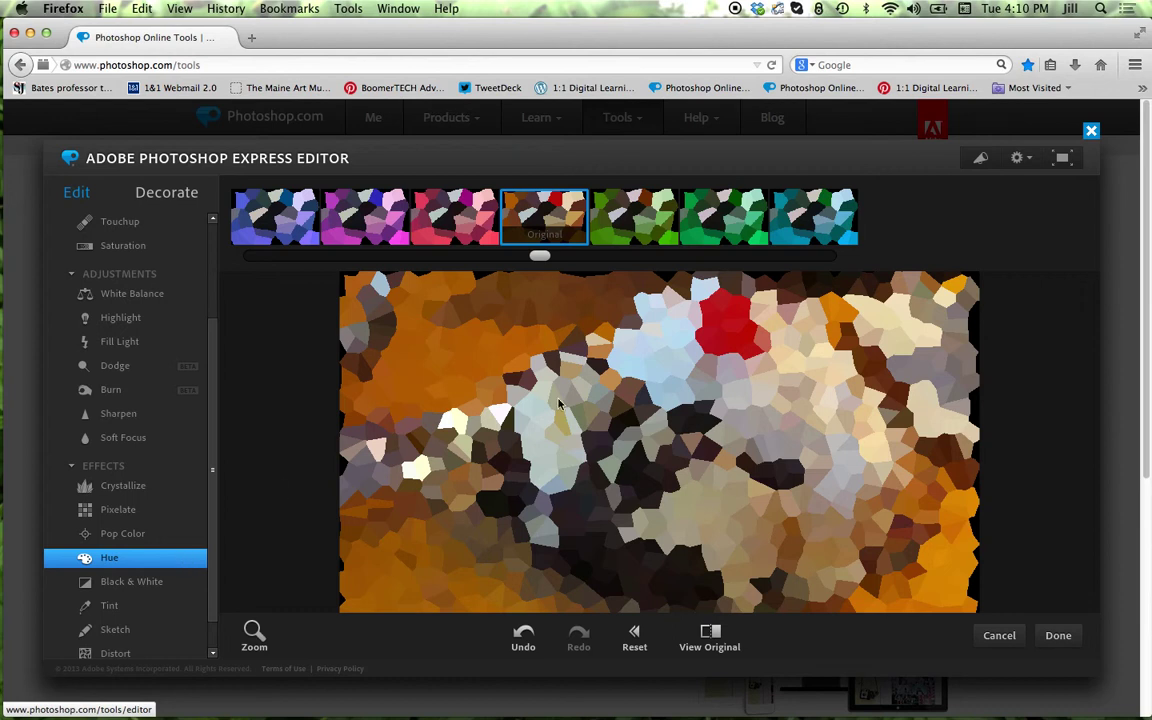
click(716, 228)
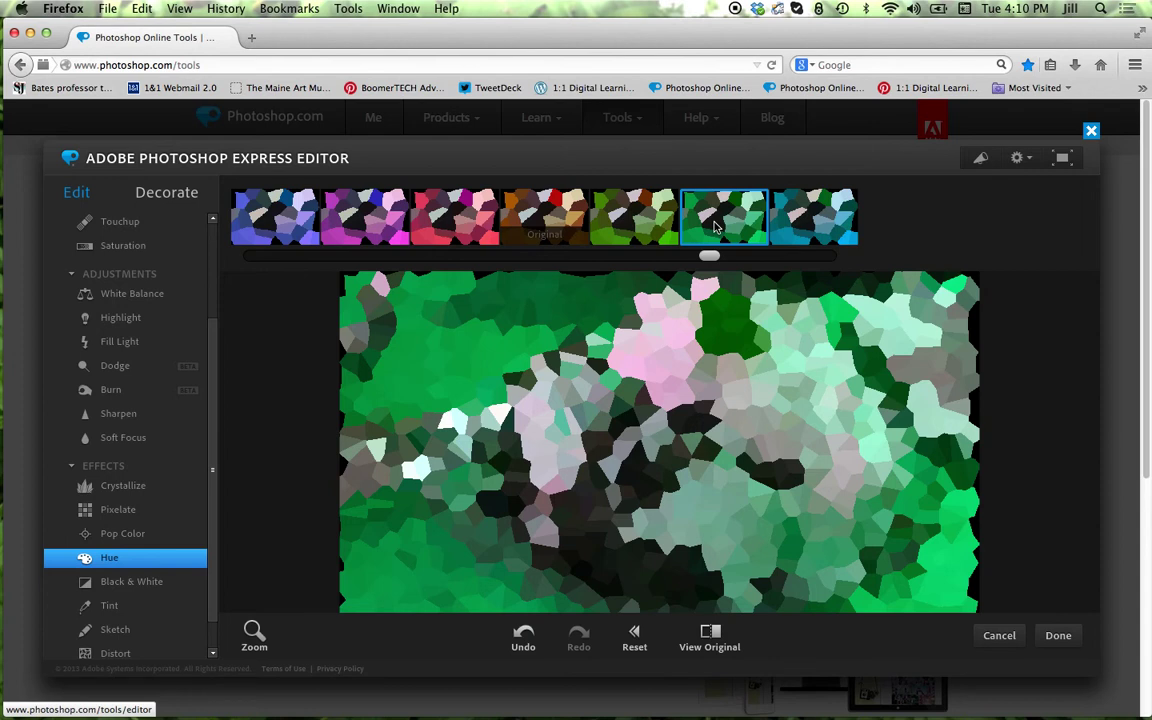
click(716, 228)
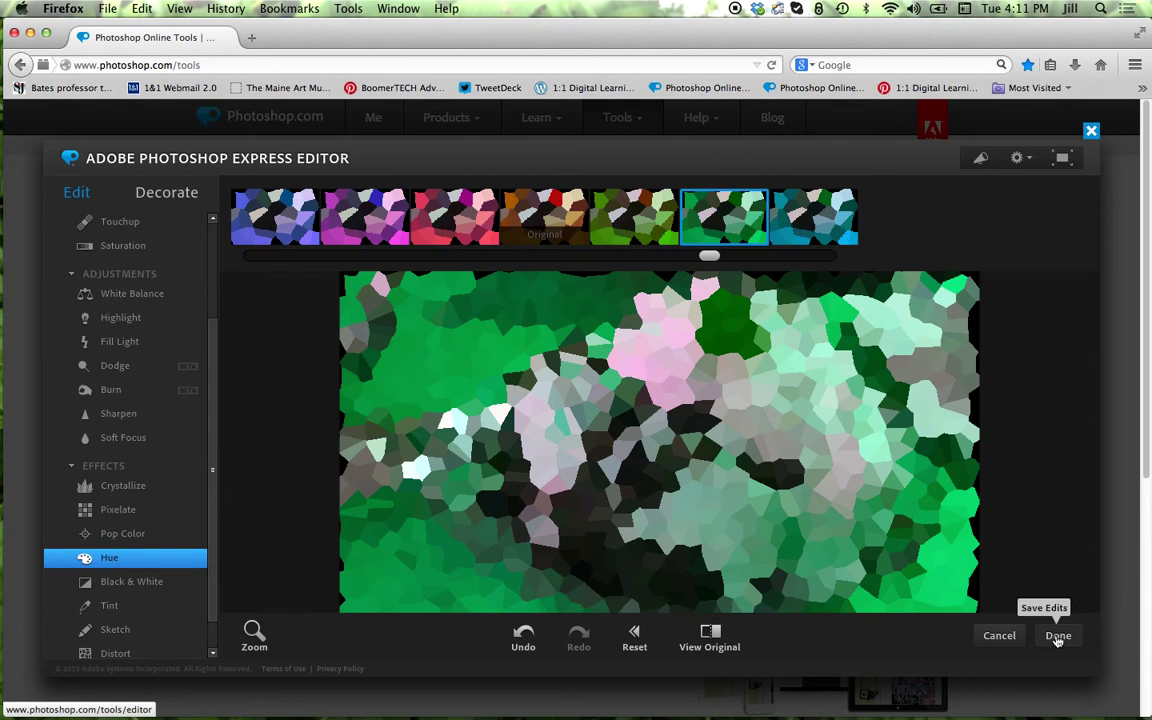
Finish the edits, choose to save the photo to the computer, and set its filename to "brownie sundaemint.jpg".
click(1058, 637)
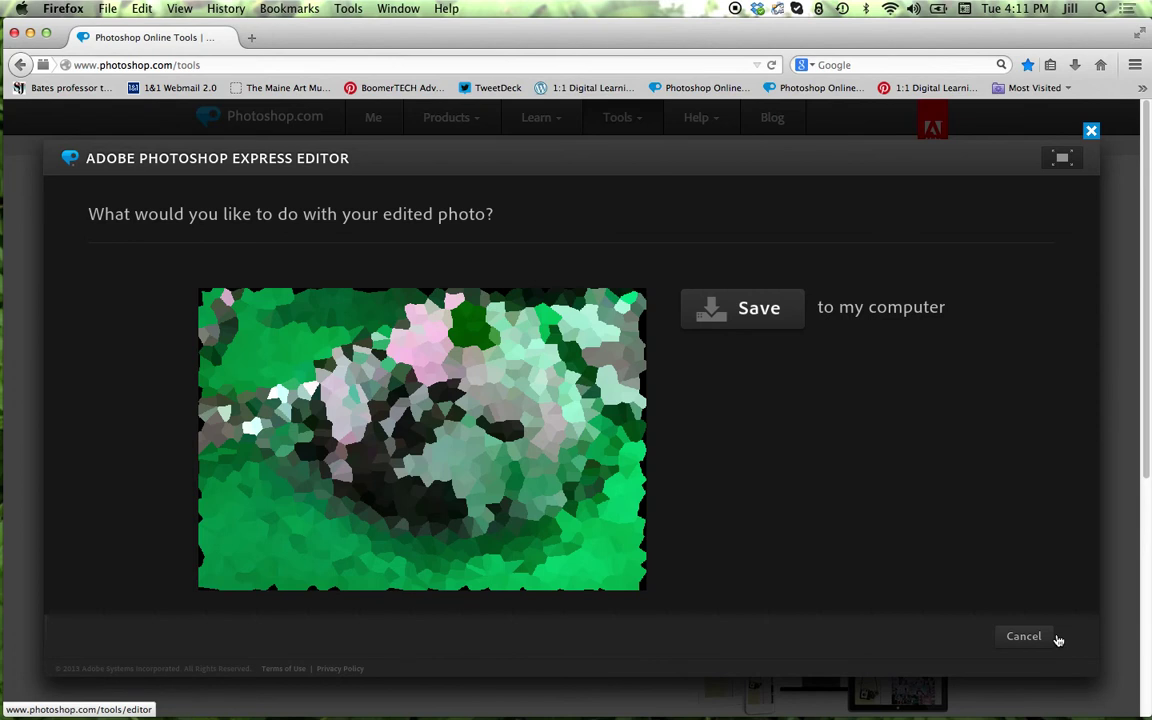
click(760, 316)
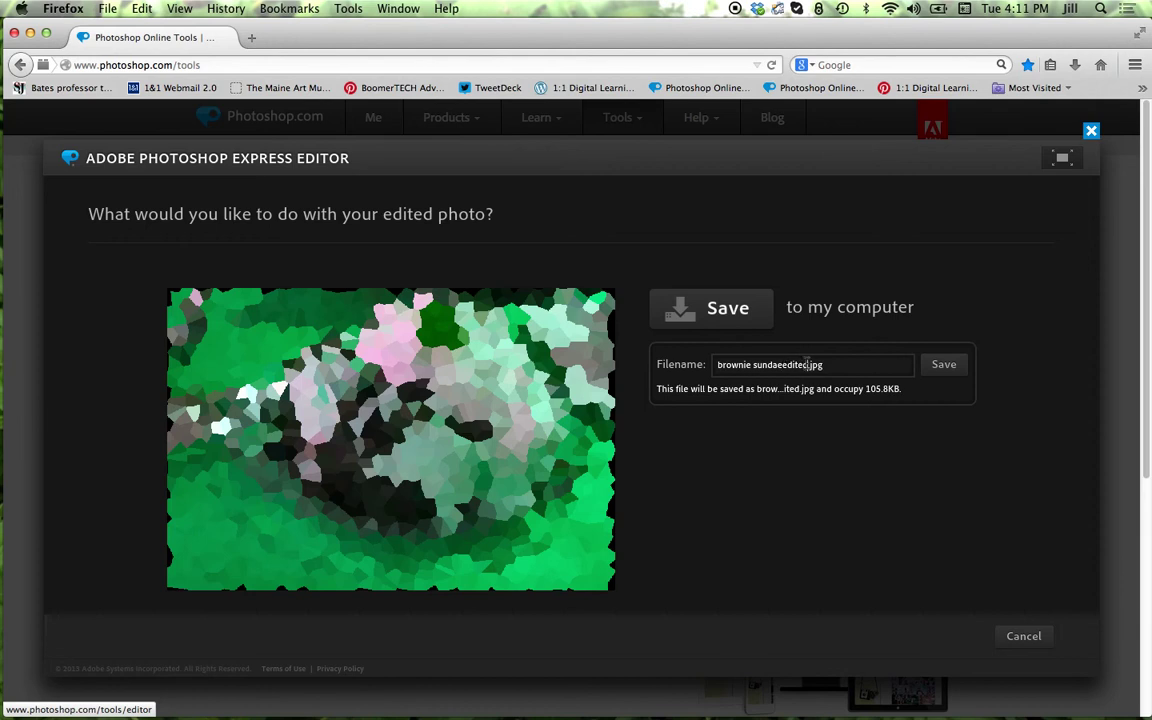
click(808, 364)
key(BackSpace)
key(BackSpace)
key(BackSpace)
key(BackSpace)
key(BackSpace)
key(BackSpace)
text(mint)
click(950, 436)
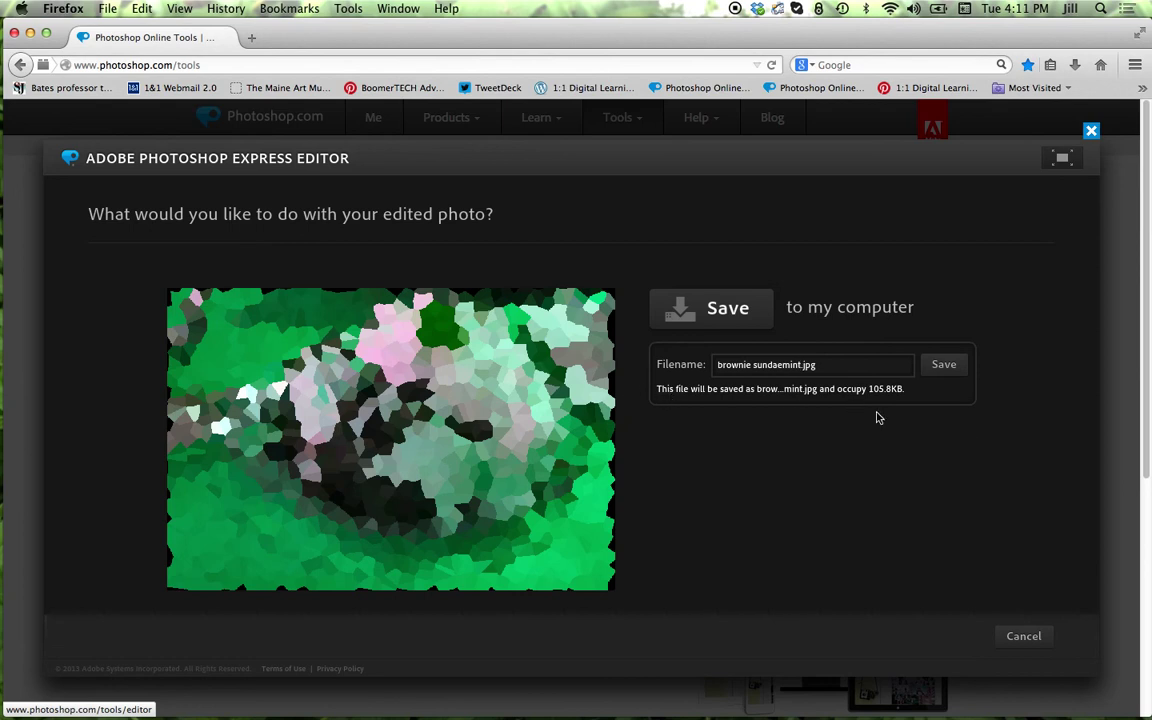
Save the renamed photo in the Images for BoomerTech folder and close the editor.
click(944, 366)
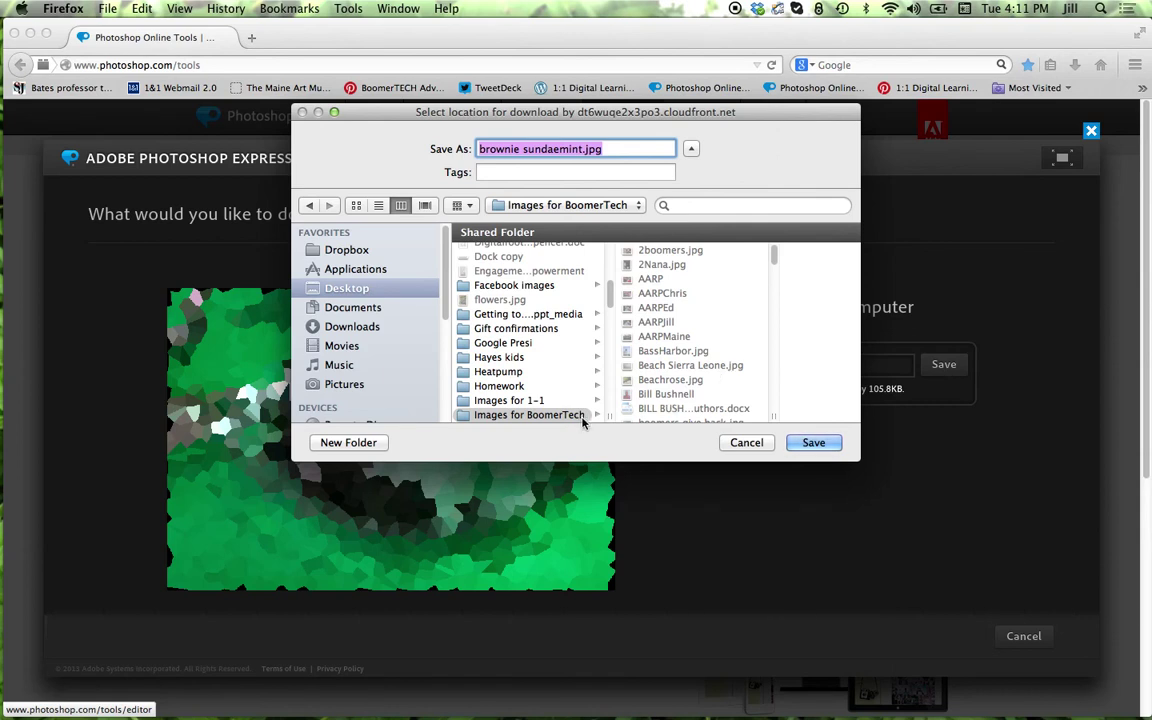
click(813, 442)
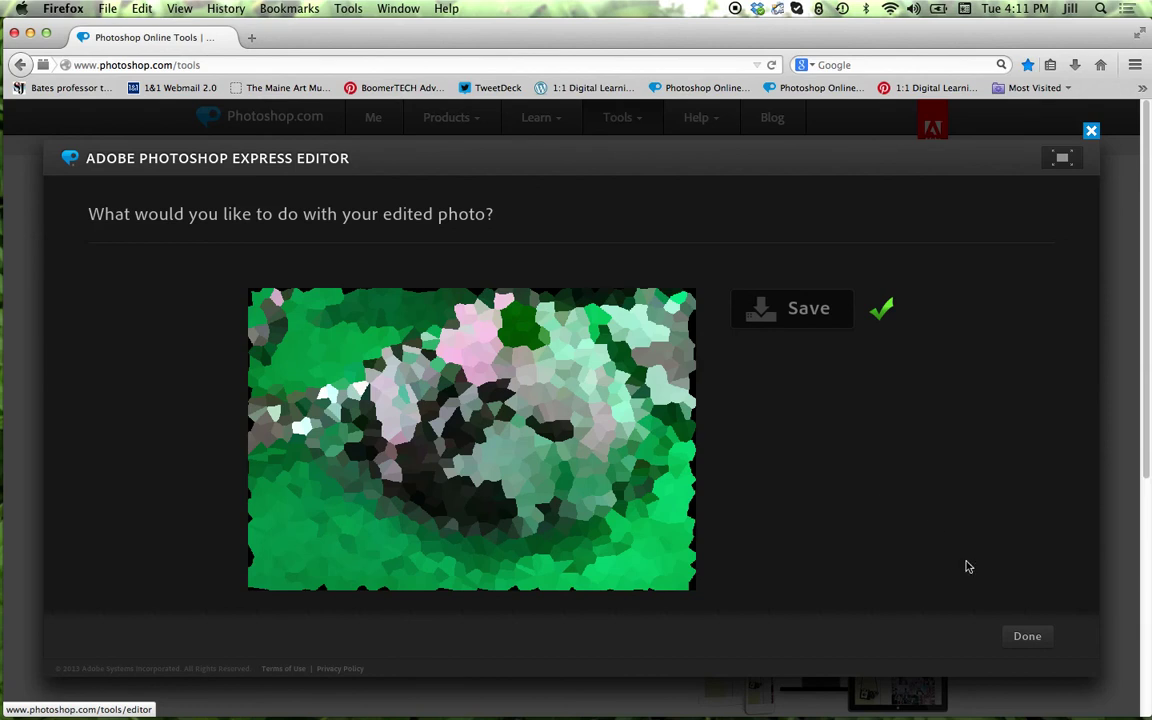
click(1027, 640)
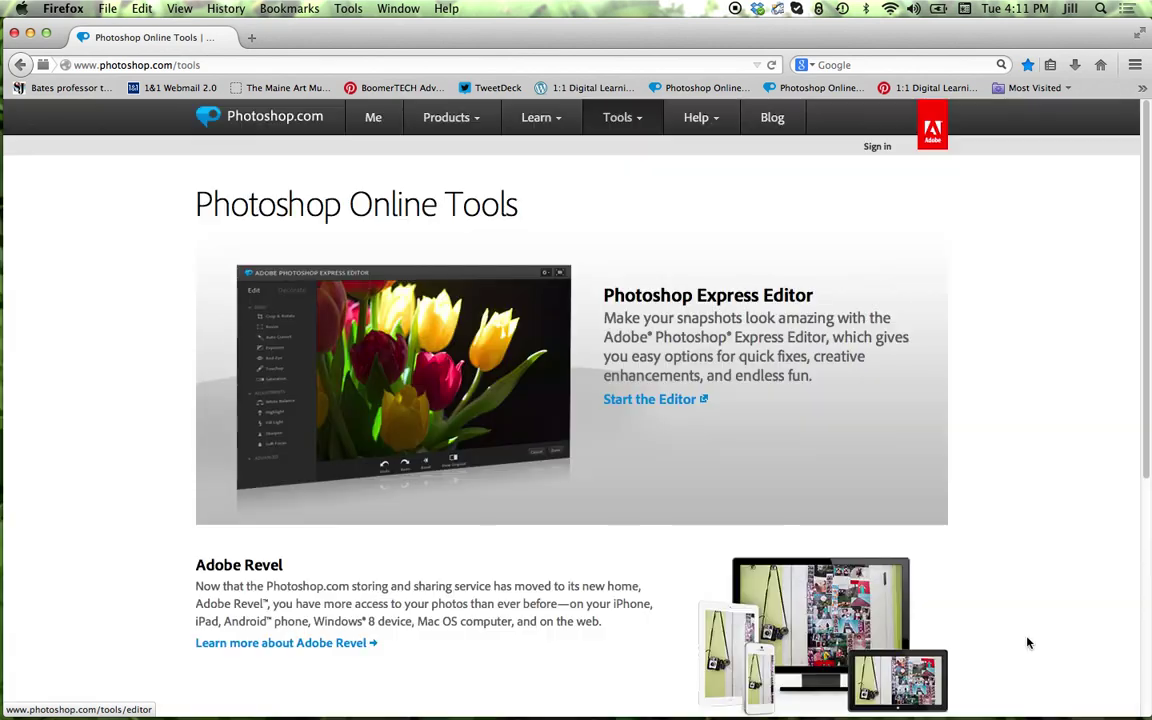